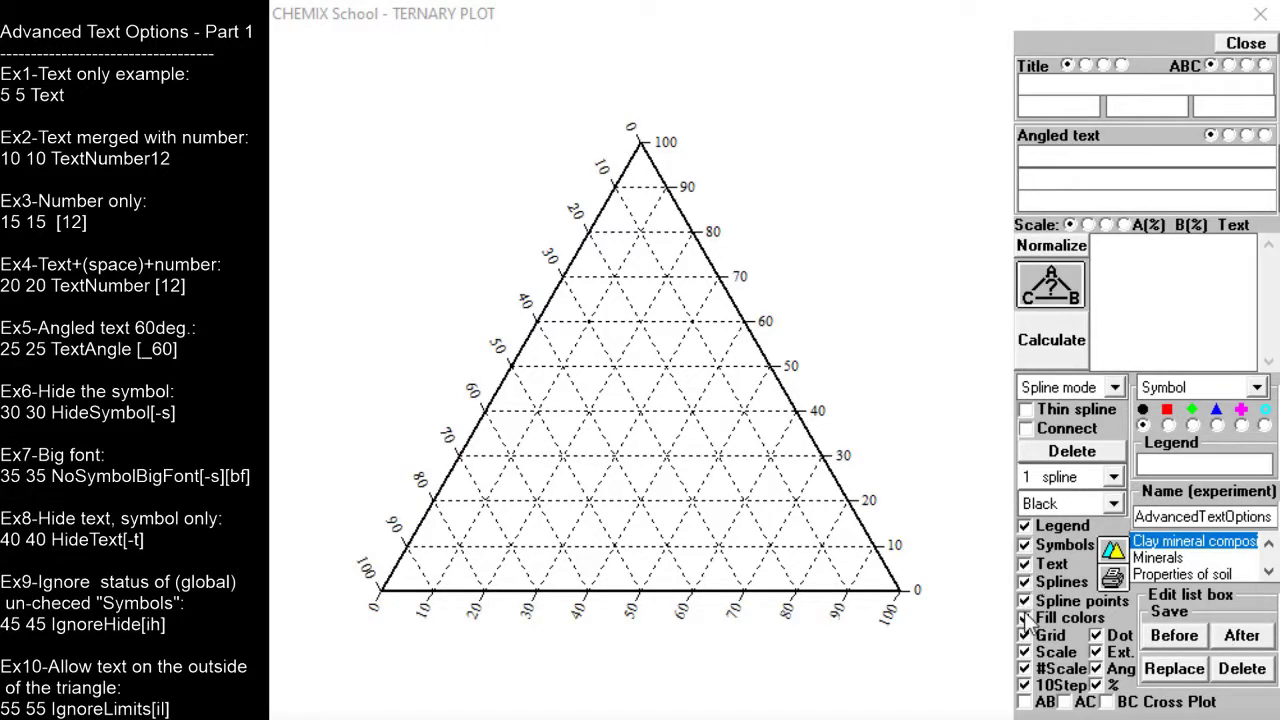
Turn off the grid lines and plot the entry '5 5 Text' as a labelled point
{"action": "left_click", "coordinate": [1027, 645]}
{"action": "left_click", "coordinate": [1025, 637]}
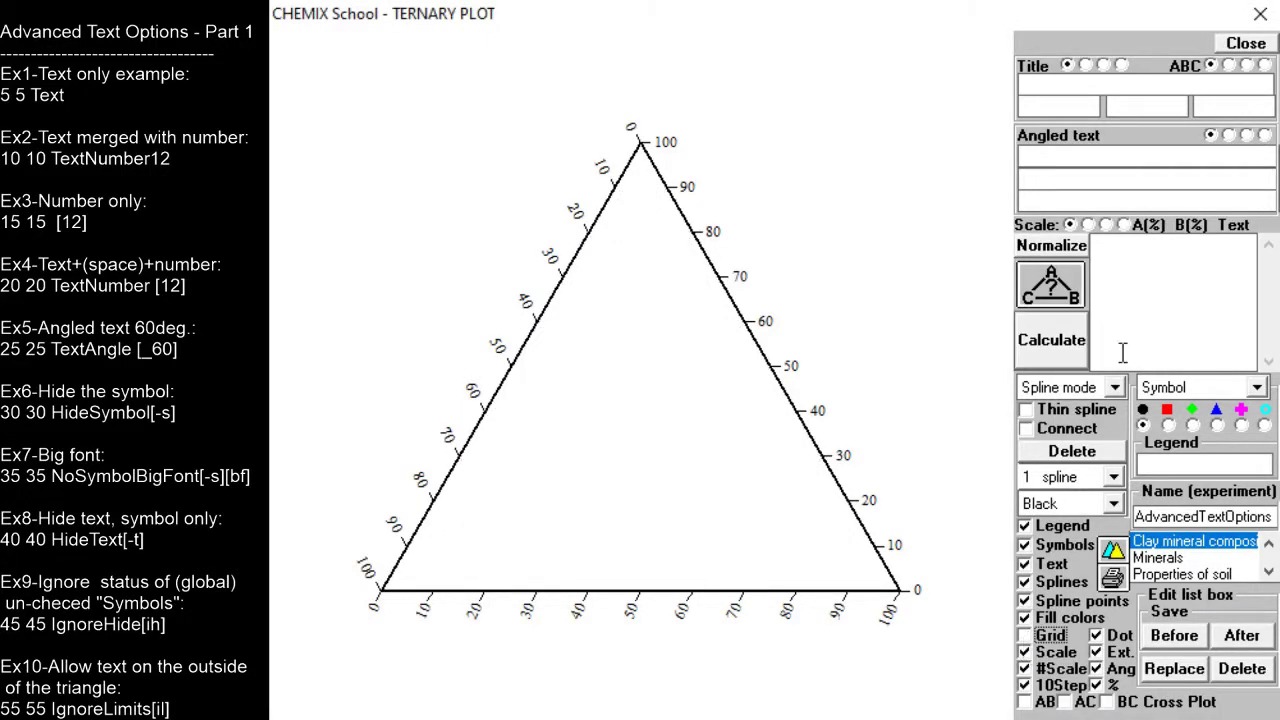
{"action": "left_click", "coordinate": [1101, 255]}
{"action": "type", "text": "5 5 Text"}
{"action": "key", "text": "Return"}
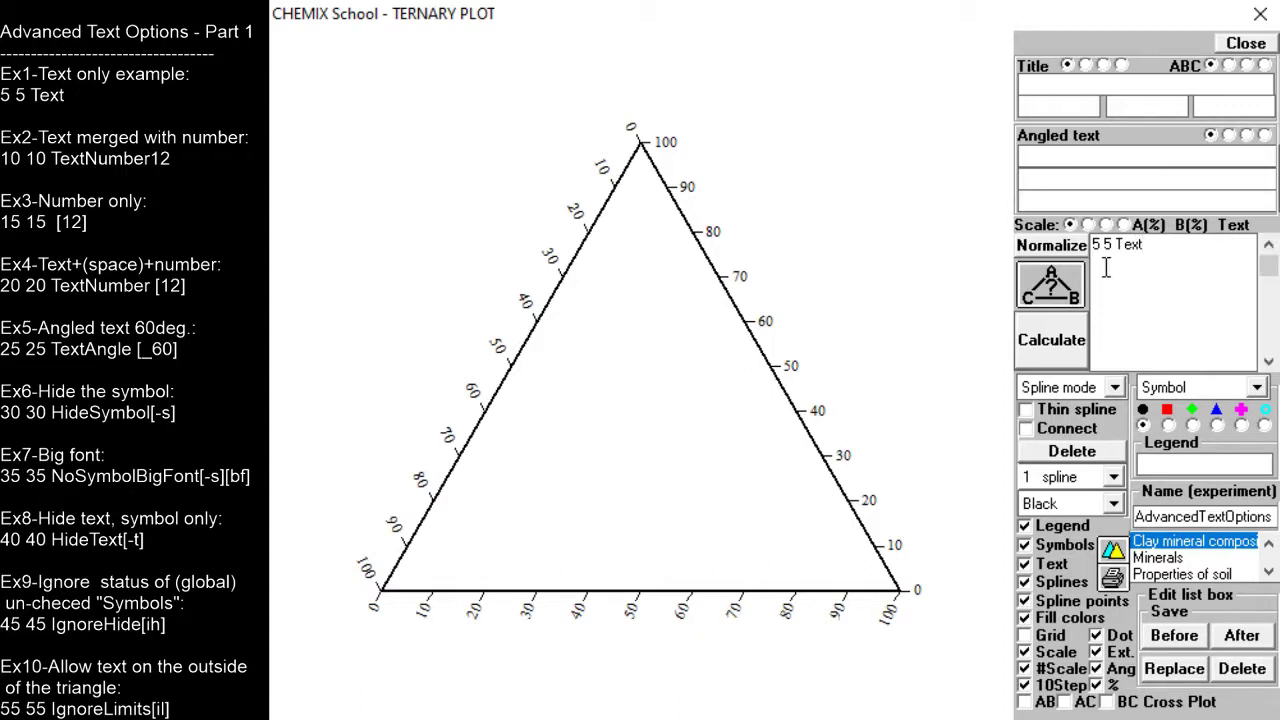
{"action": "left_click", "coordinate": [1034, 352]}
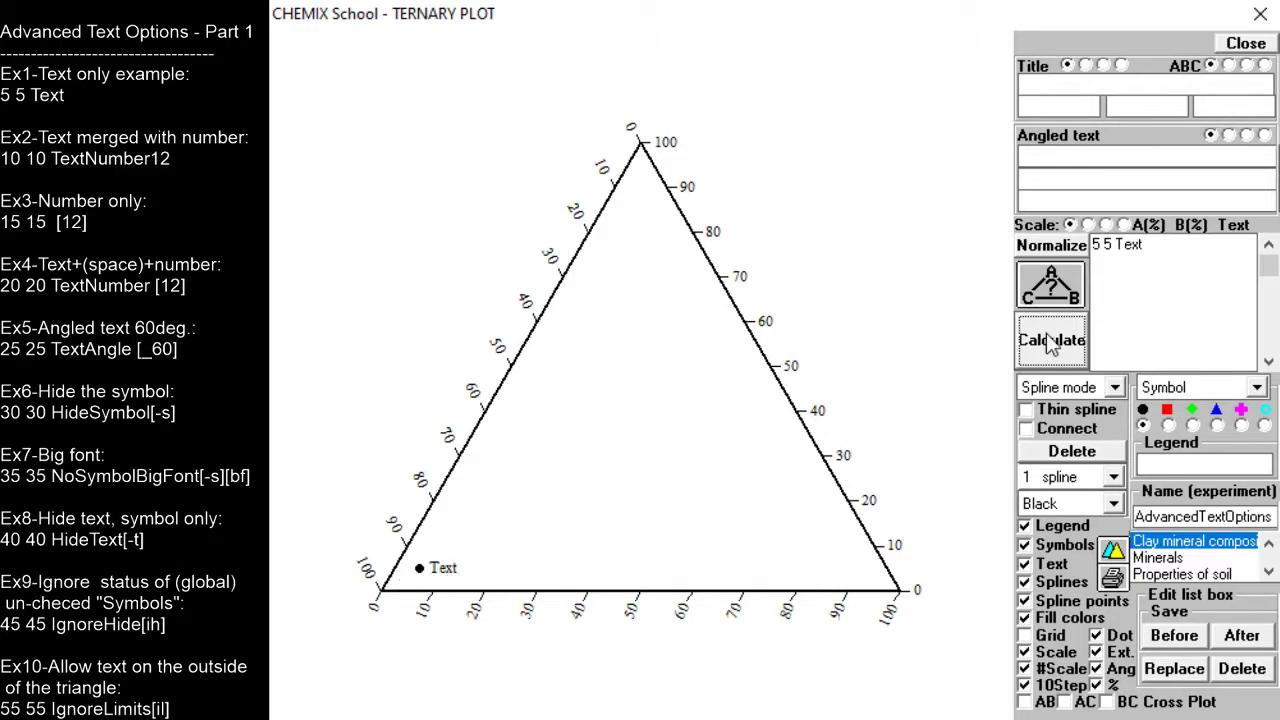
{"action": "left_click", "coordinate": [1096, 267]}
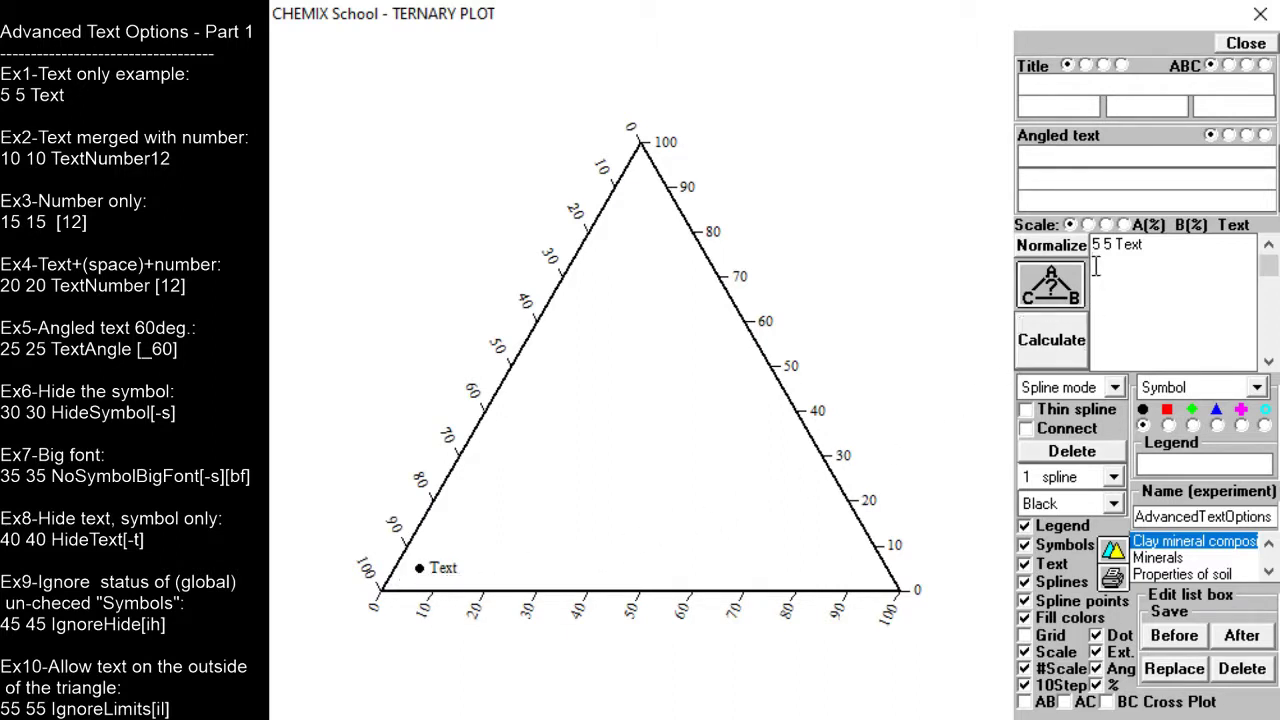
Add the entry '10 10 TextNumber12' and plot it as a point labelled TextNumber12
{"action": "type", "text": "10 10 TextNumber12"}
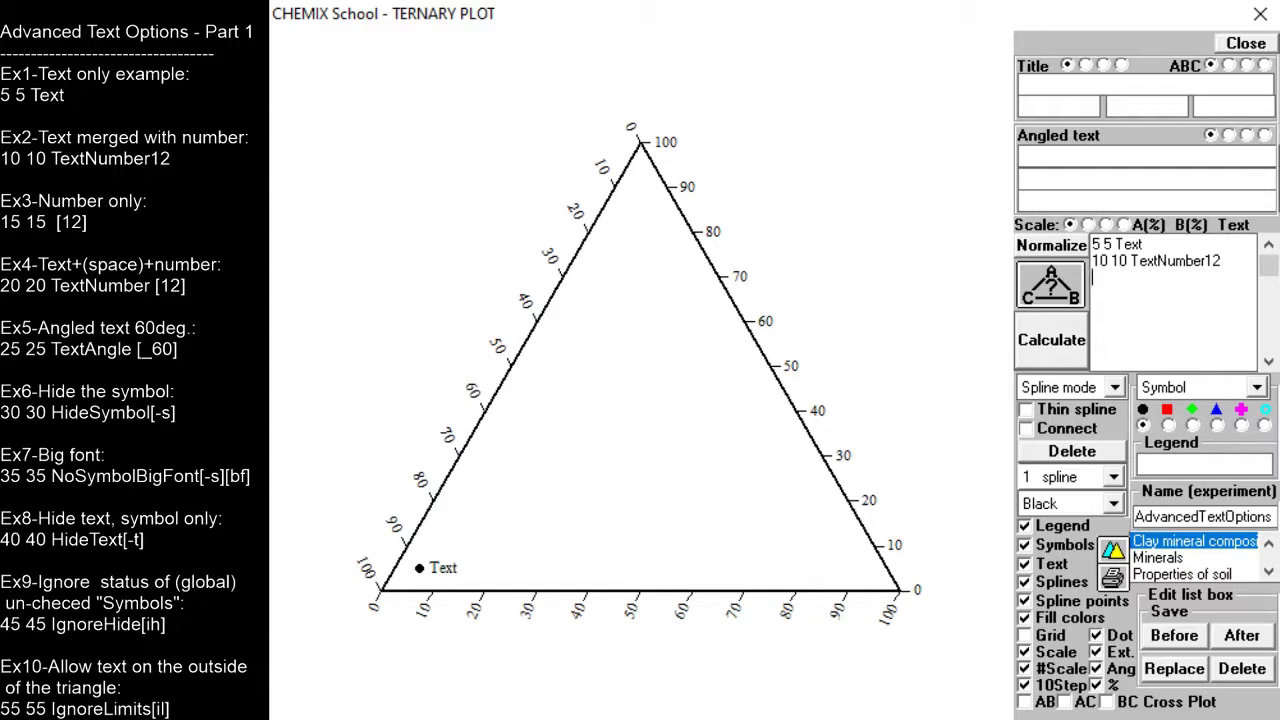
{"action": "left_click", "coordinate": [1063, 340]}
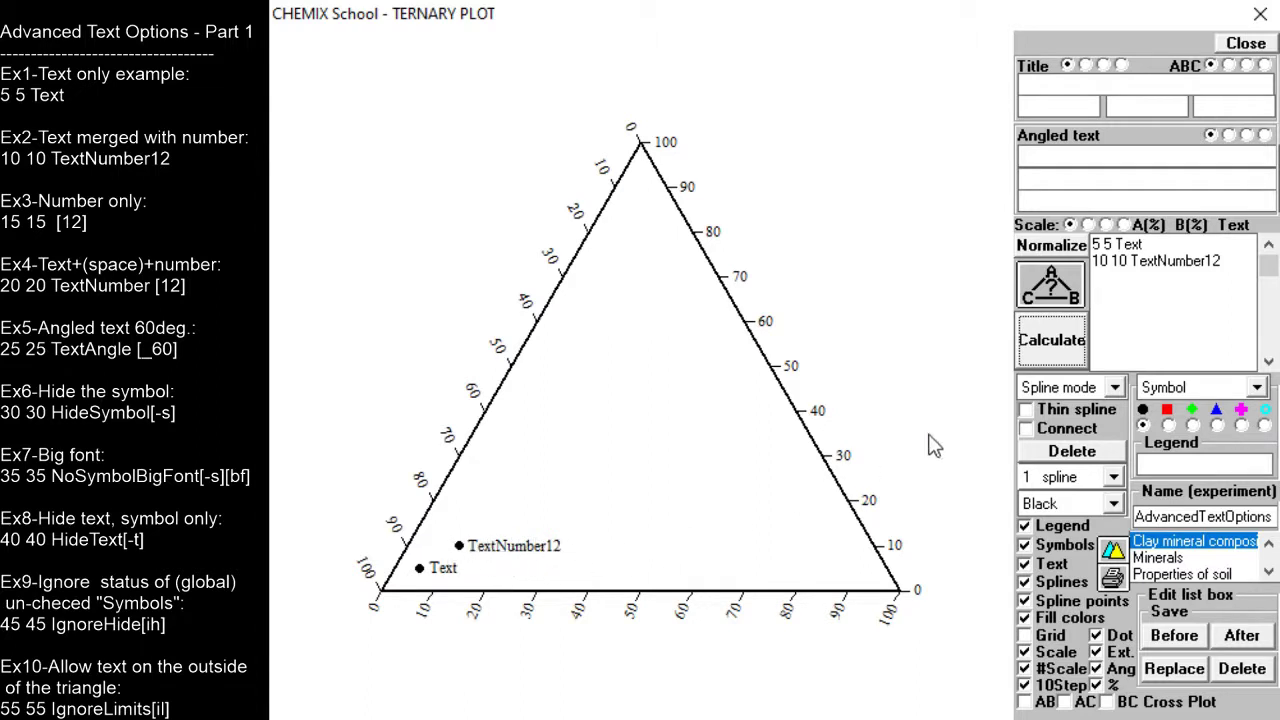
{"action": "left_click", "coordinate": [1094, 284]}
Add '15 15 [12]' and plot it as a point labelled only with 12
{"action": "type", "text": "15 15"}
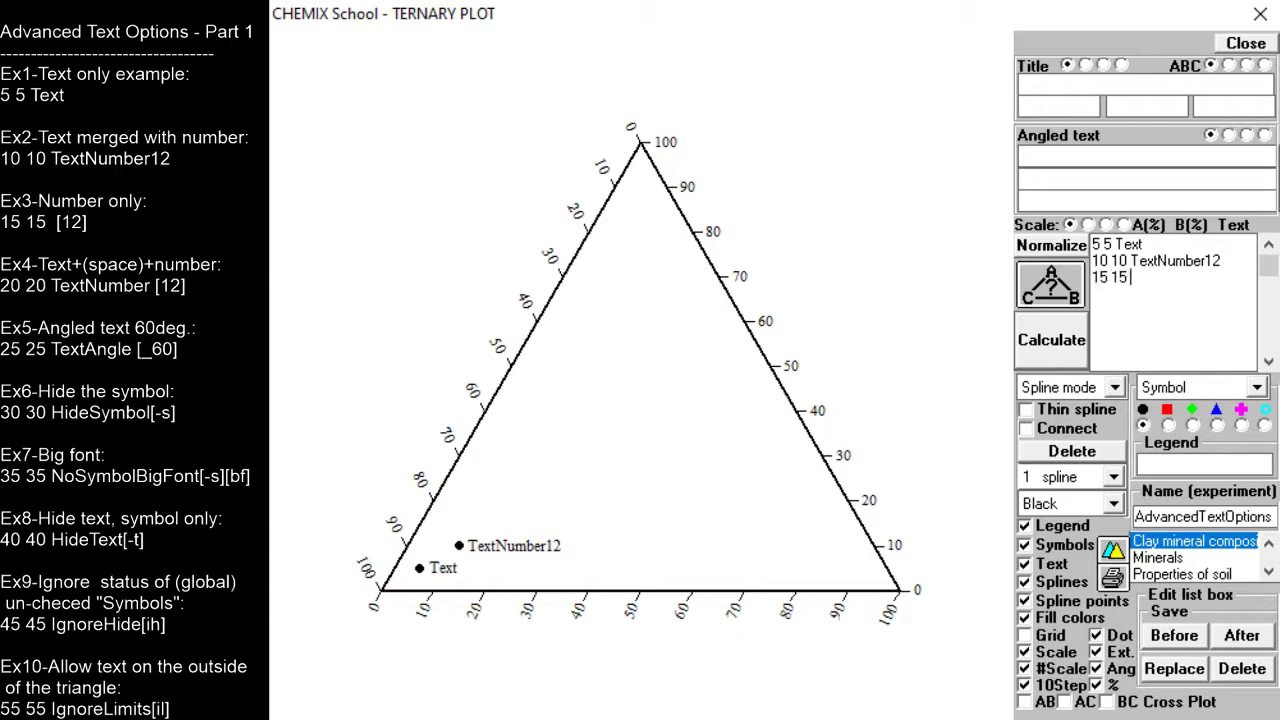
{"action": "type", "text": " [12]"}
{"action": "left_click", "coordinate": [1058, 350]}
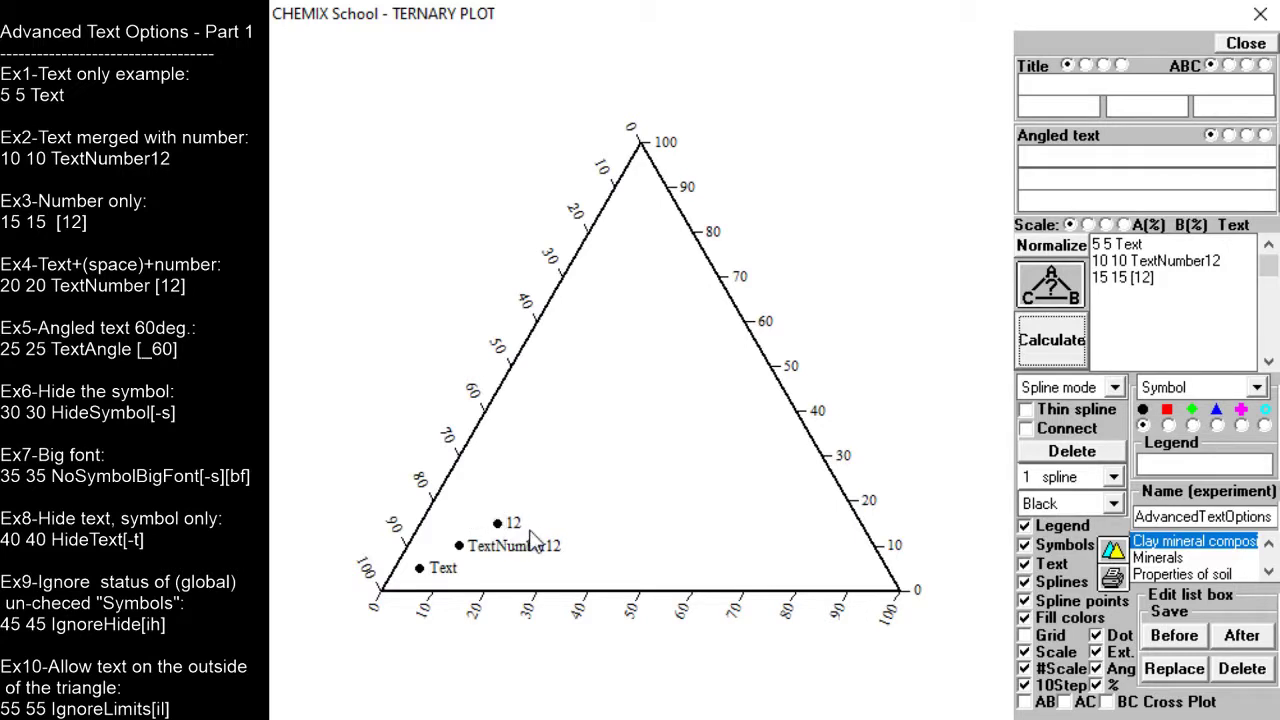
{"action": "left_click", "coordinate": [1099, 293]}
Add '20 20 TextNumber [12]' and plot it with the label 'TextNumber 12'
{"action": "type", "text": "20 20"}
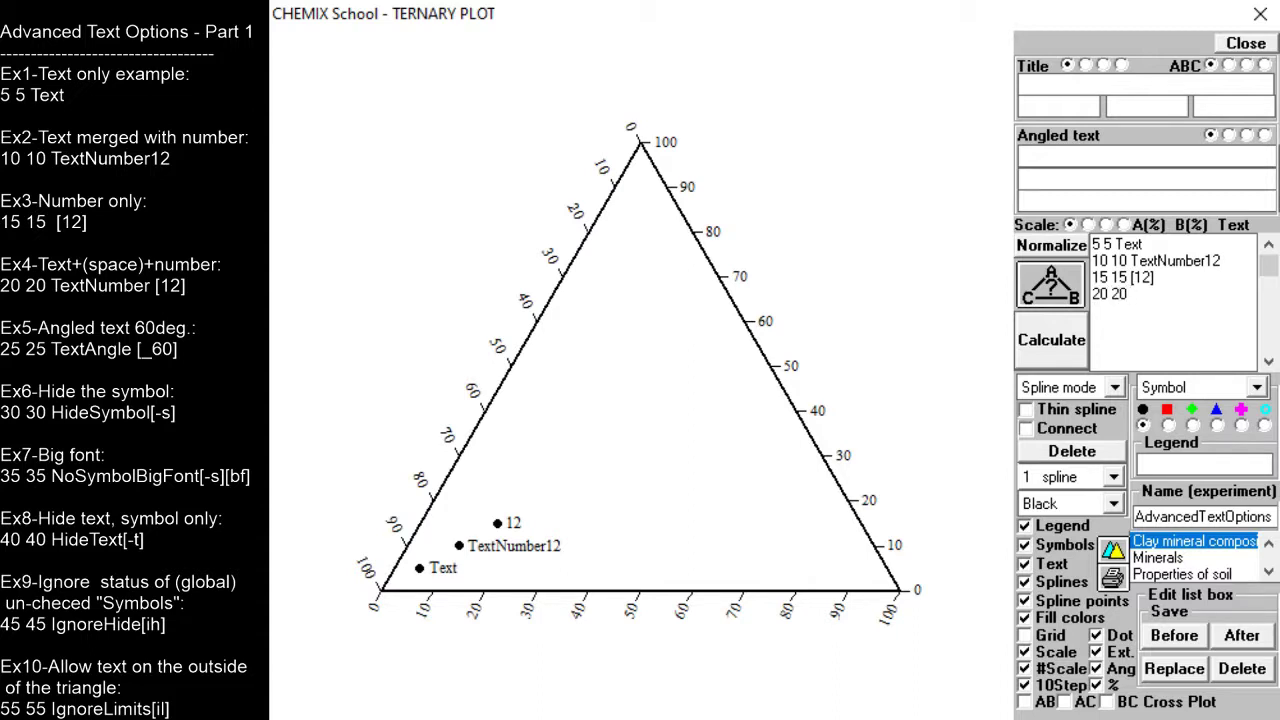
{"action": "type", "text": " TextNumber [12]"}
{"action": "key", "text": "Return"}
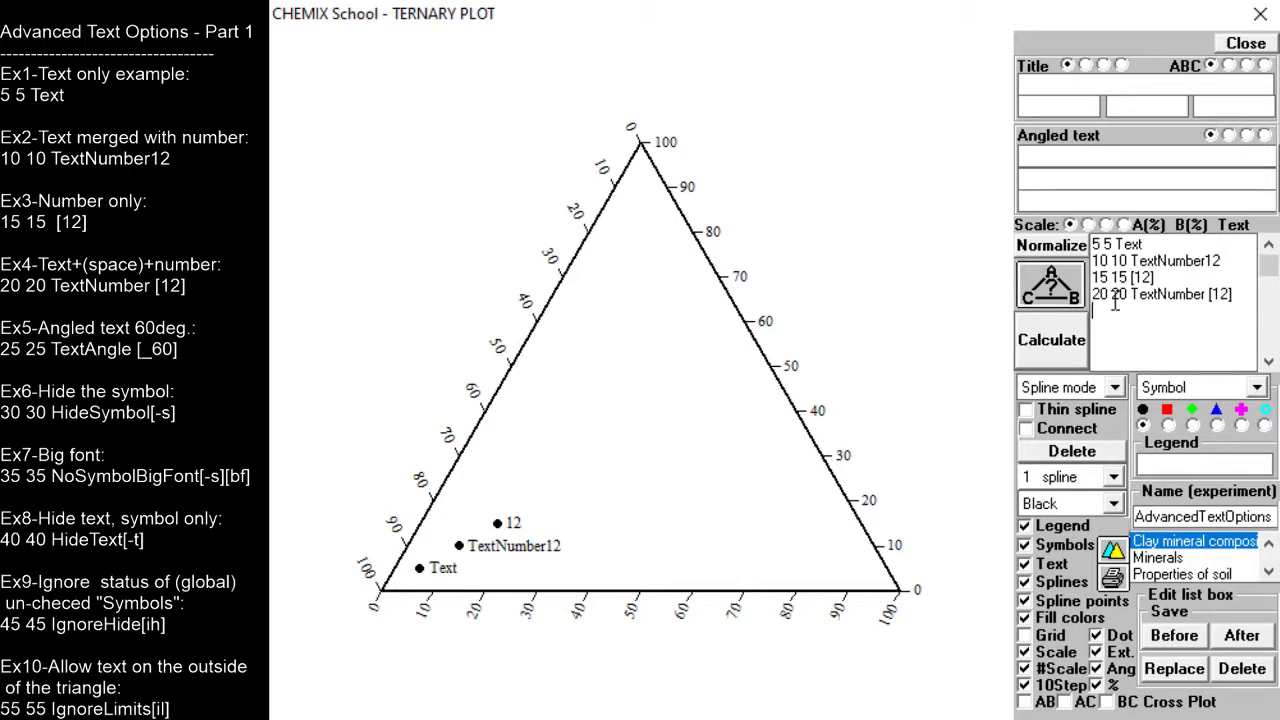
{"action": "left_click", "coordinate": [1050, 349]}
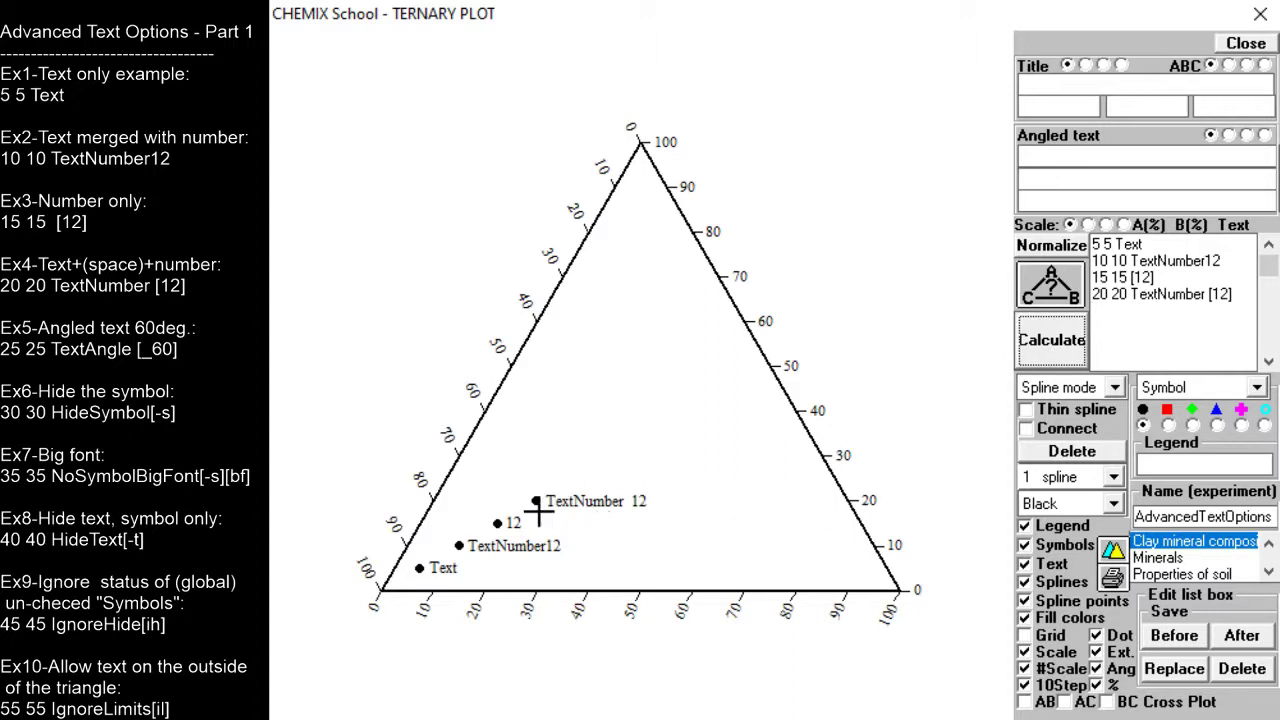
Add '25 25 TextAngle [_60]' and plot it with its label tilted 60 degrees
{"action": "left_click", "coordinate": [1090, 304]}
{"action": "type", "text": "25 25"}
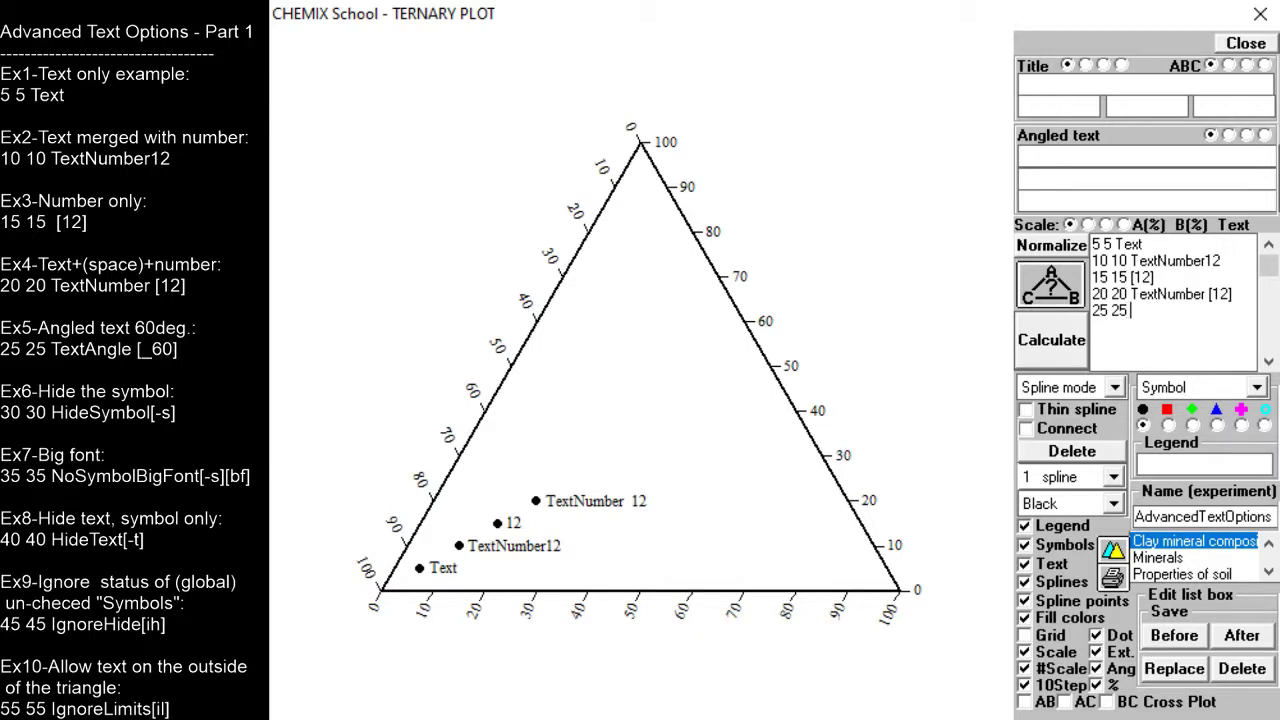
{"action": "type", "text": " TextAngle [_60]"}
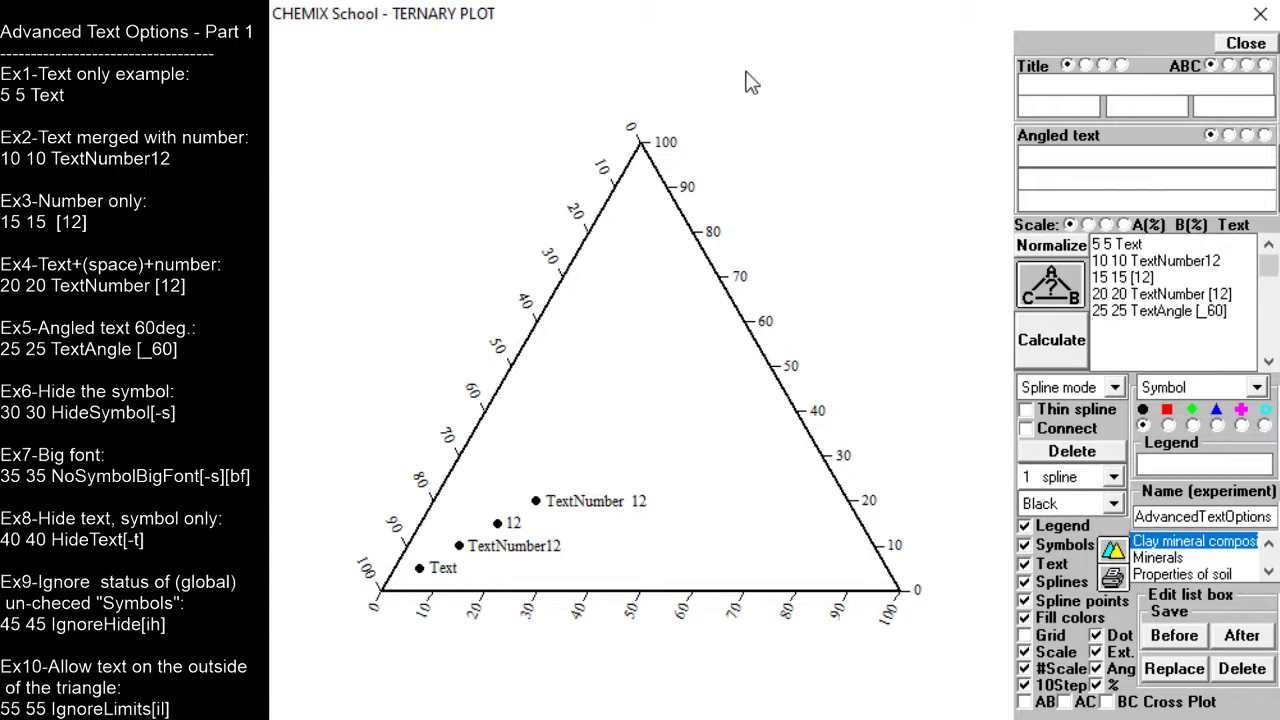
{"action": "left_click", "coordinate": [1035, 360]}
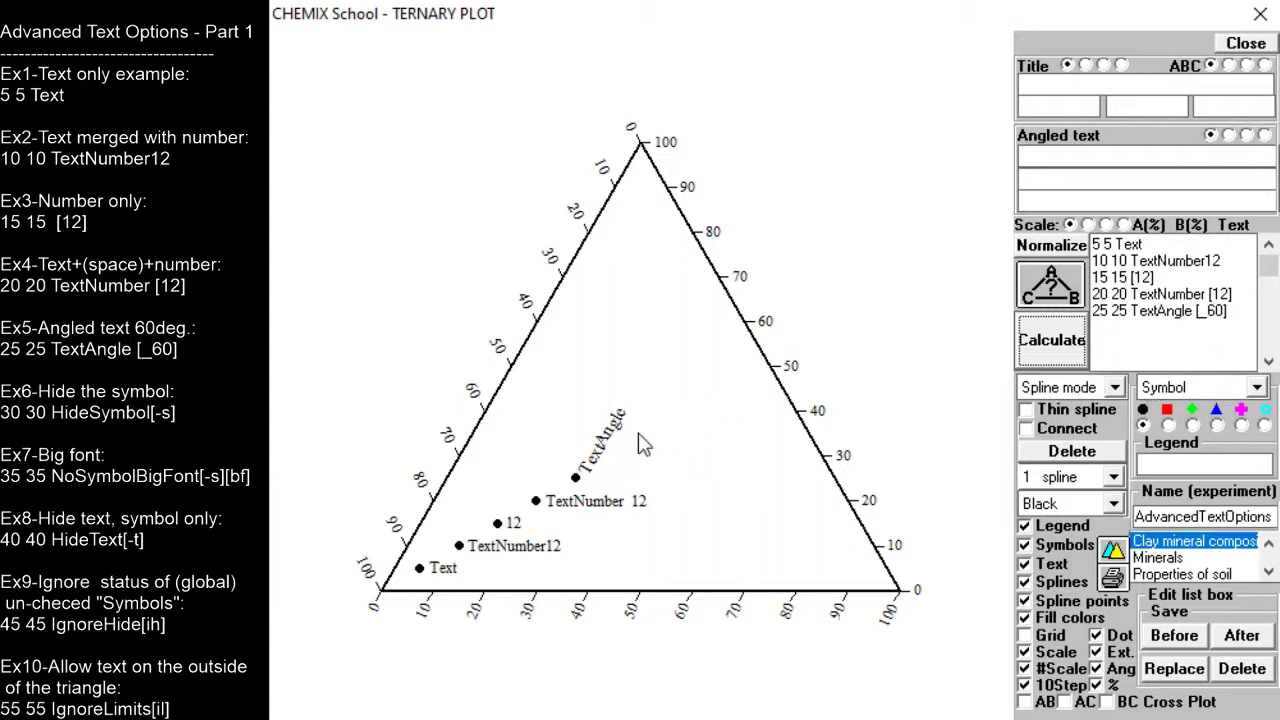
{"action": "left_click", "coordinate": [1099, 338]}
Add '30 30 HideSymbol [-s]' and plot it as a HideSymbol label without a dot
{"action": "type", "text": "30 3"}
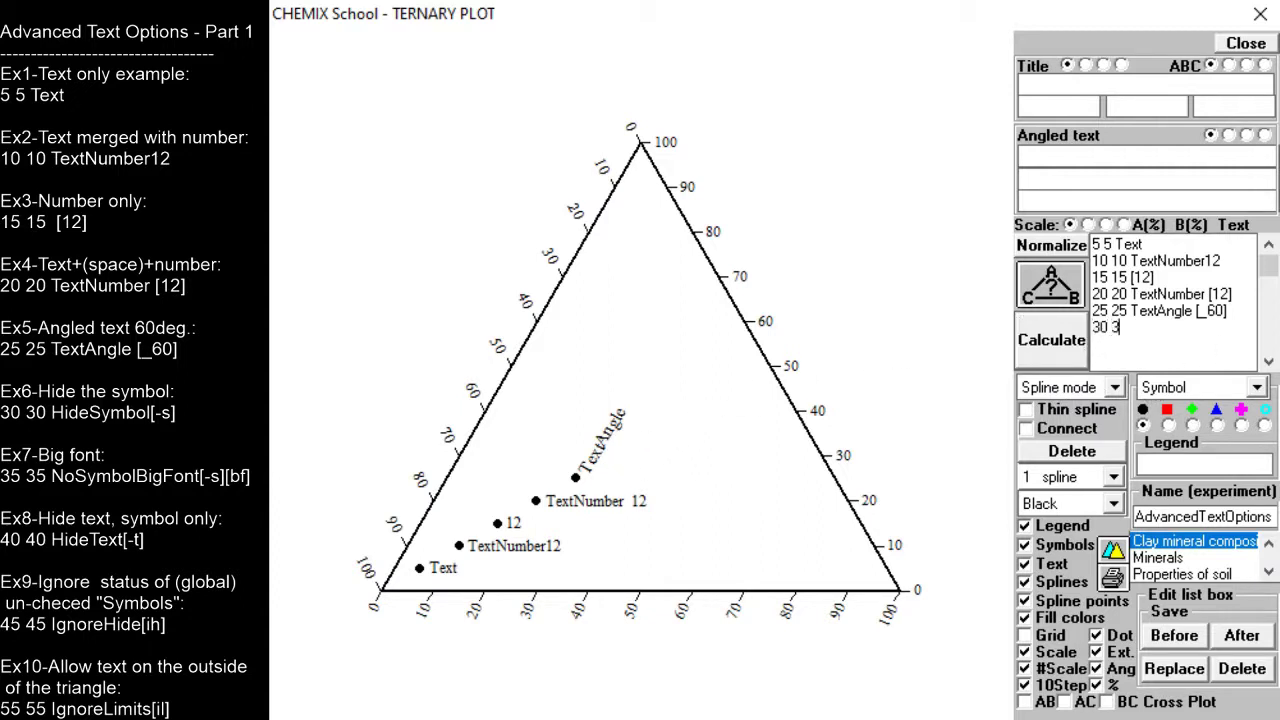
{"action": "type", "text": "0 HideSymbol "}
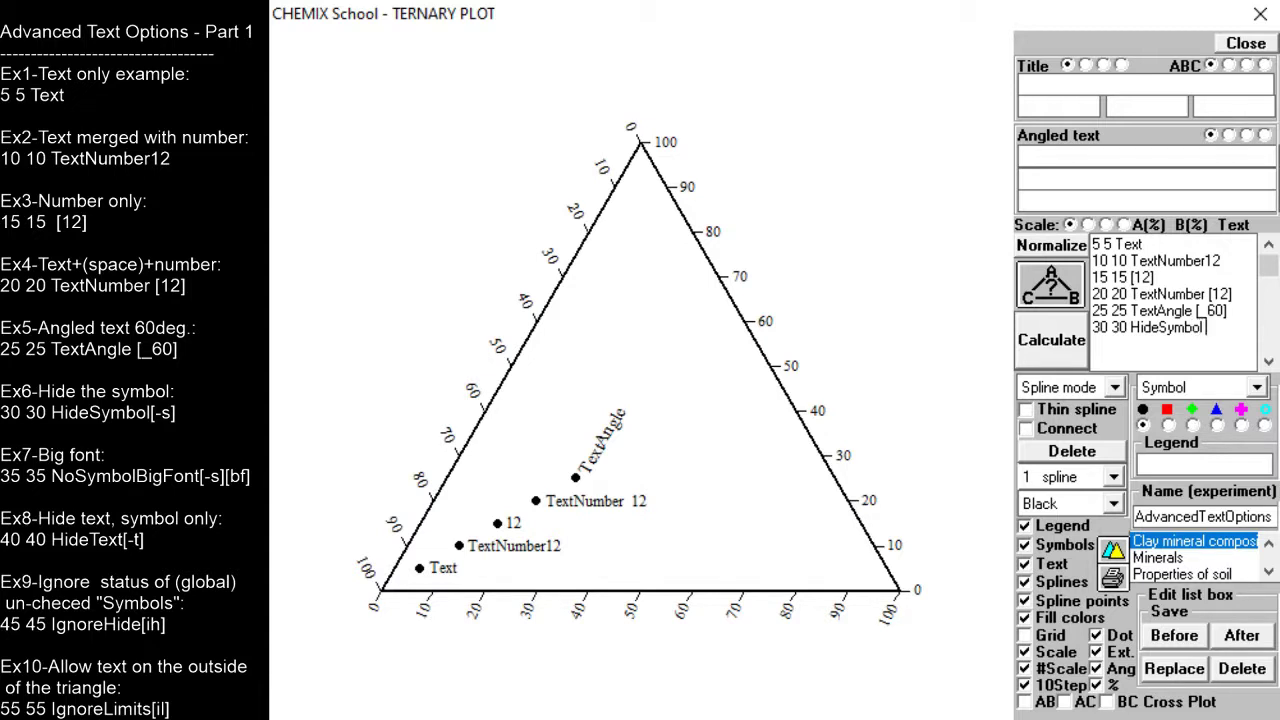
{"action": "type", "text": "[-s]"}
{"action": "left_click", "coordinate": [1036, 348]}
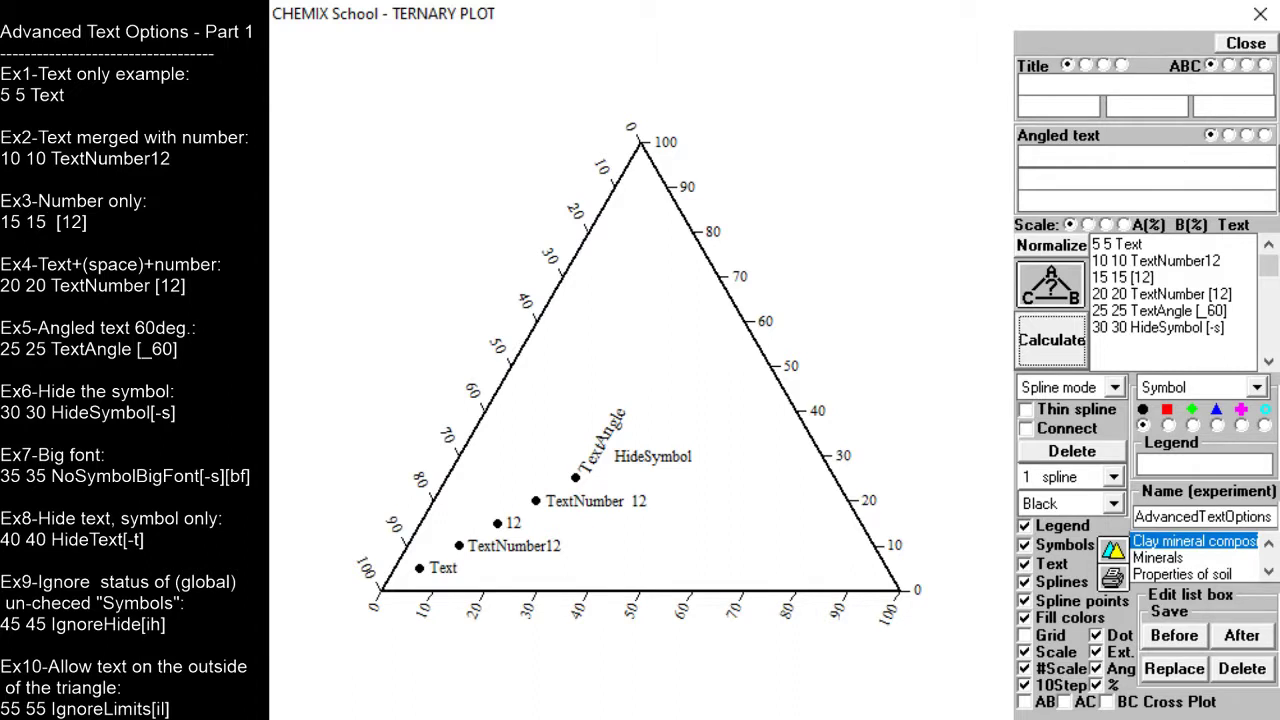
{"action": "left_click", "coordinate": [1093, 342]}
Add '35 35 NoSymbolBigFont[-s][bf]' and plot it as a large-font label with no dot
{"action": "type", "text": "35 35"}
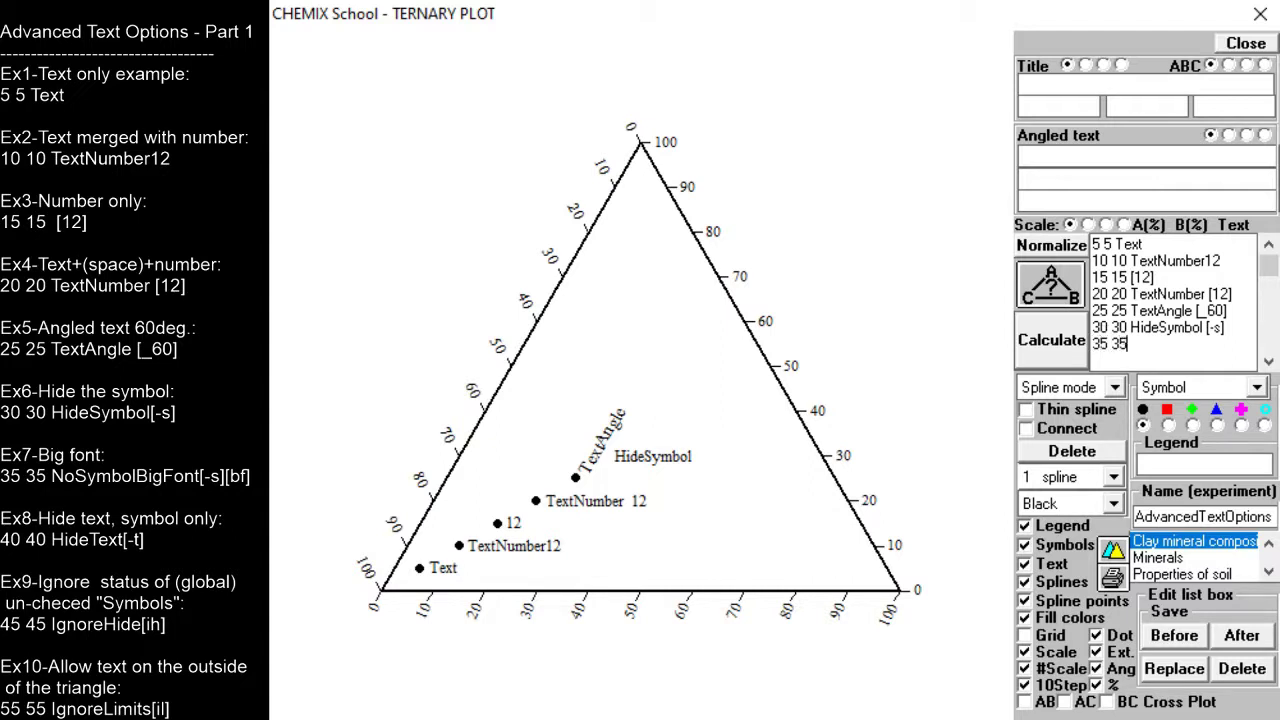
{"action": "type", "text": " NoSymbolBig"}
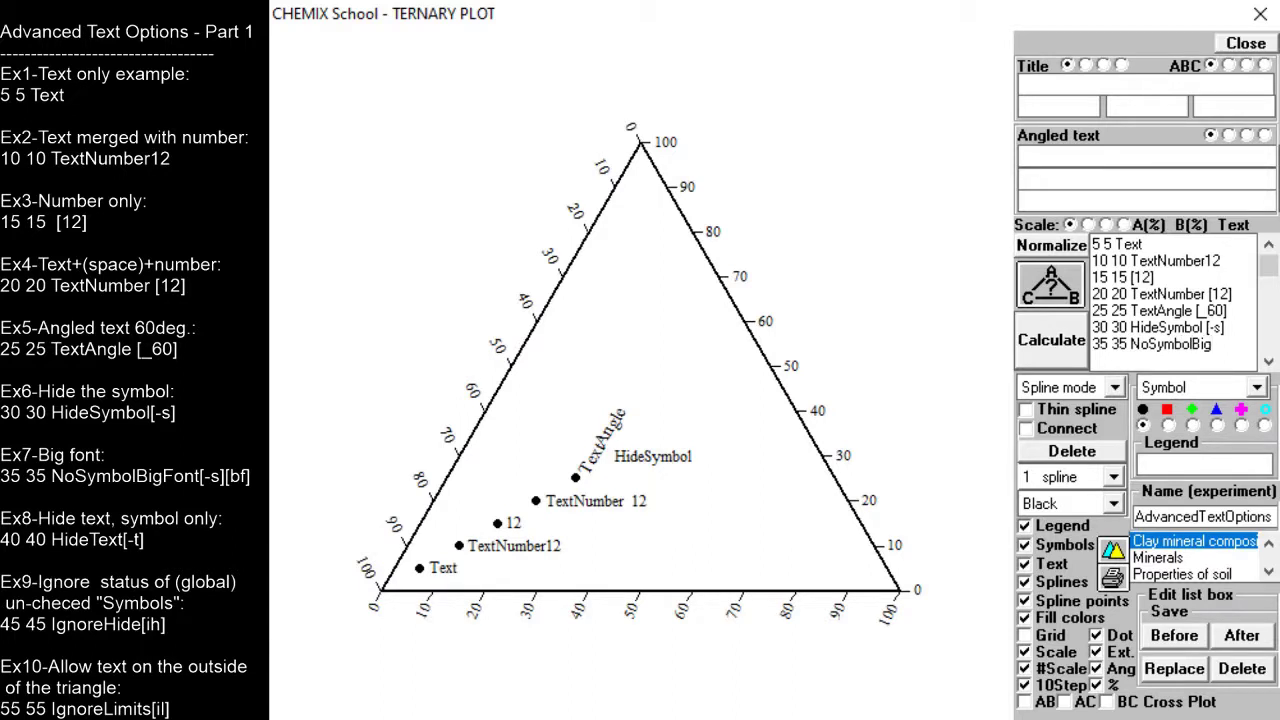
{"action": "type", "text": "Font[-s][bf]"}
{"action": "key", "text": "Return"}
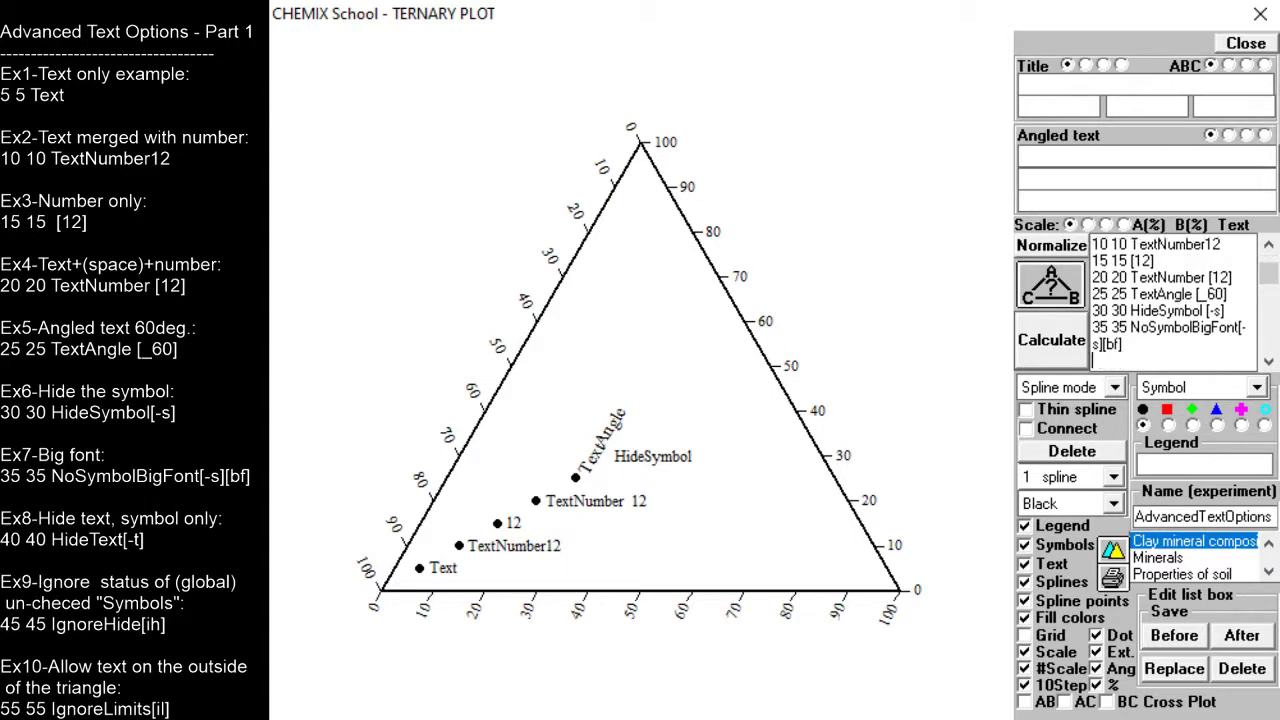
{"action": "left_click", "coordinate": [1064, 362]}
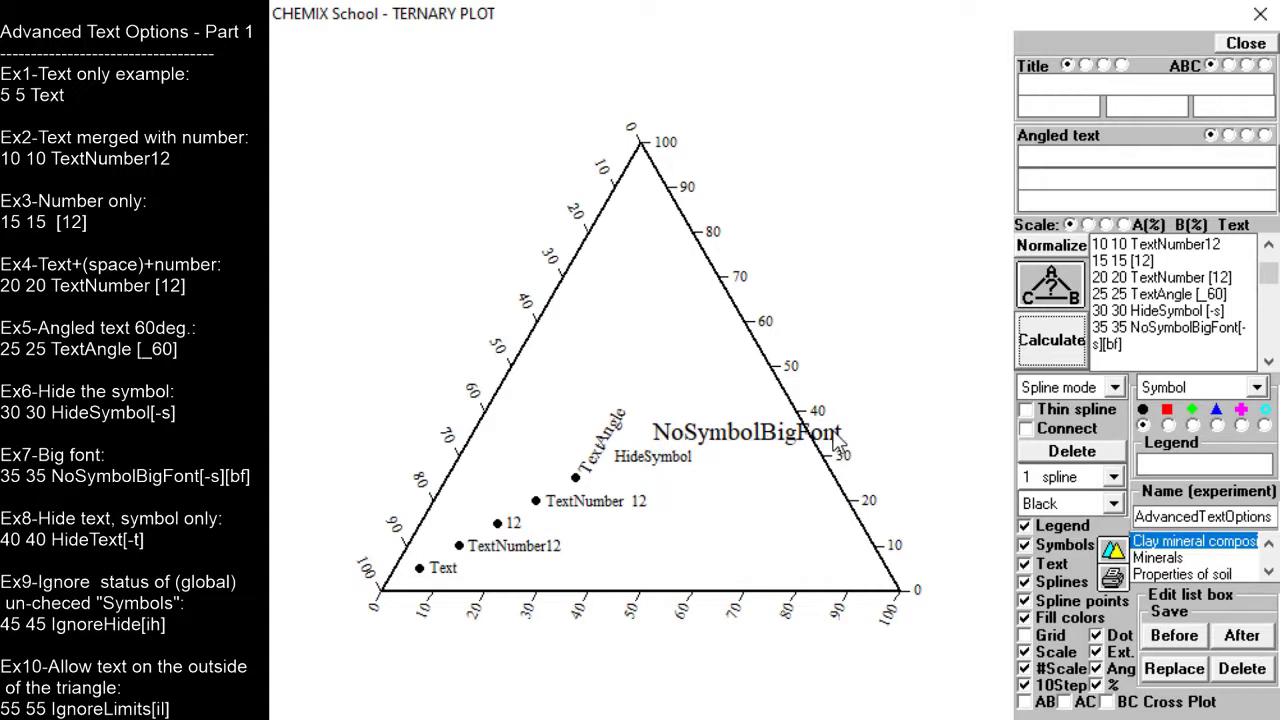
{"action": "left_click", "coordinate": [1128, 344]}
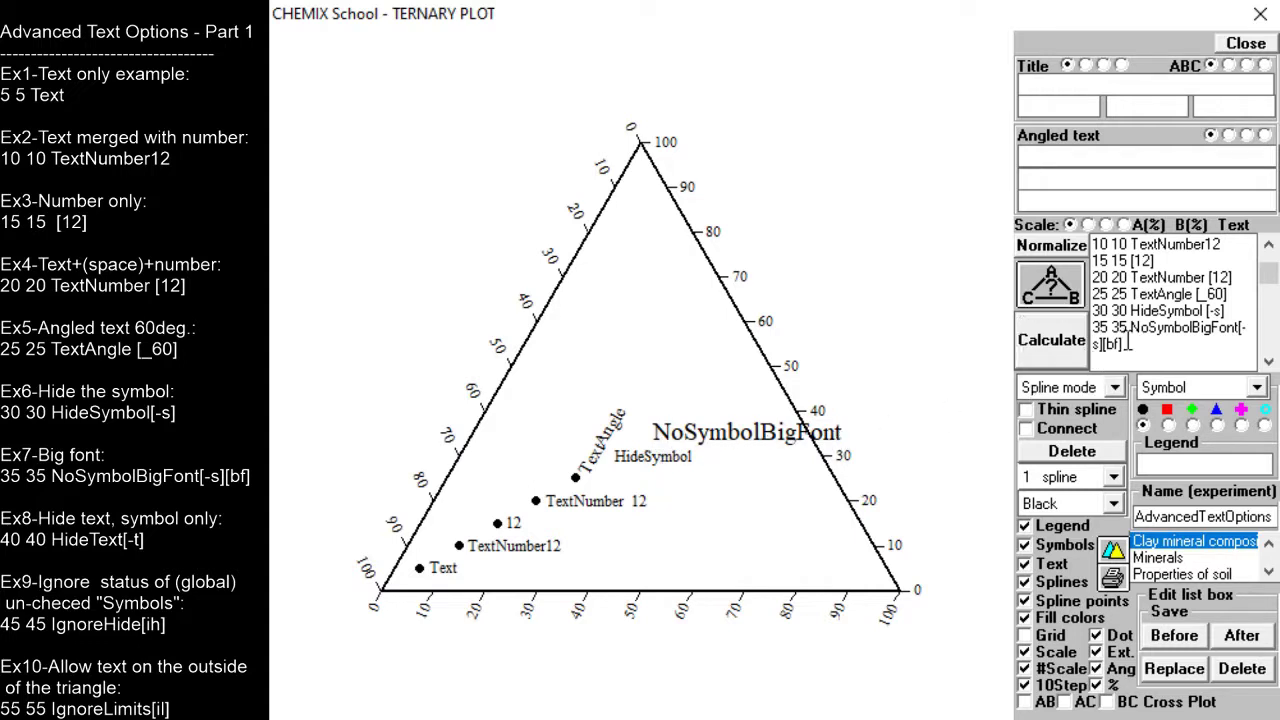
Add '40 40 HideText[-t]' and plot it as an unlabelled dot
{"action": "key", "text": "Return"}
{"action": "type", "text": "40 40 HideTe"}
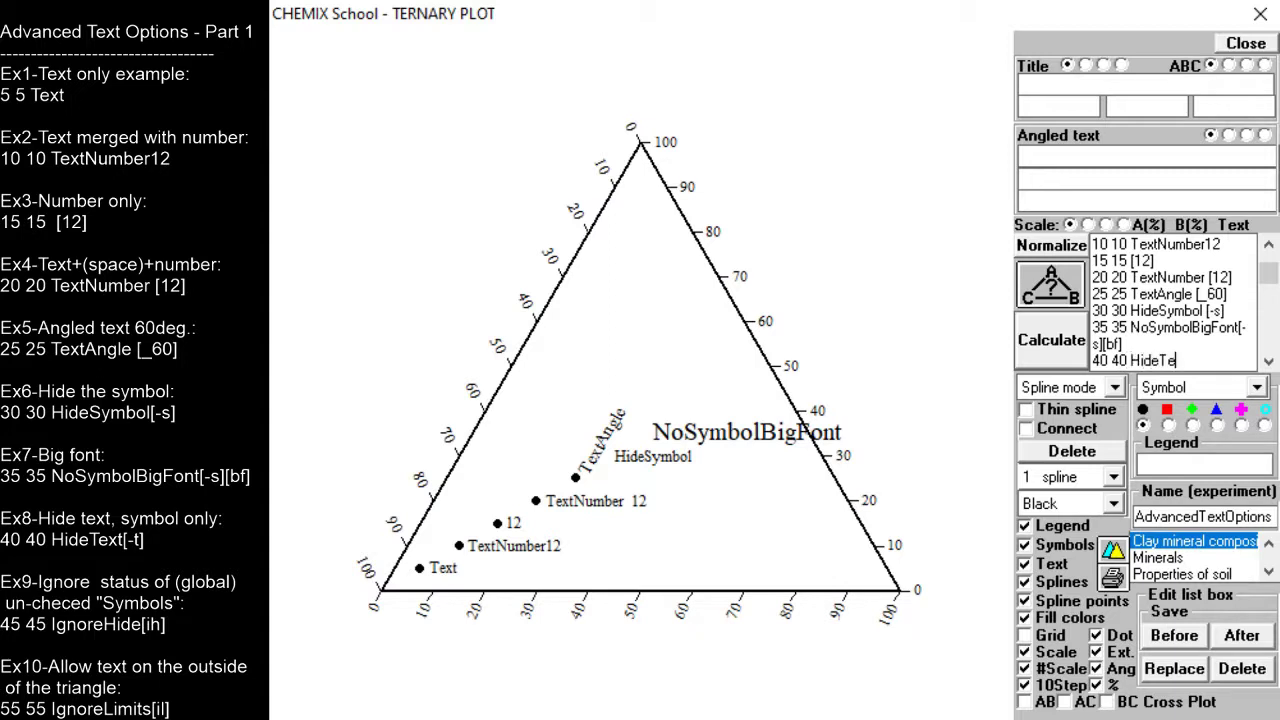
{"action": "type", "text": "xt[-t"}
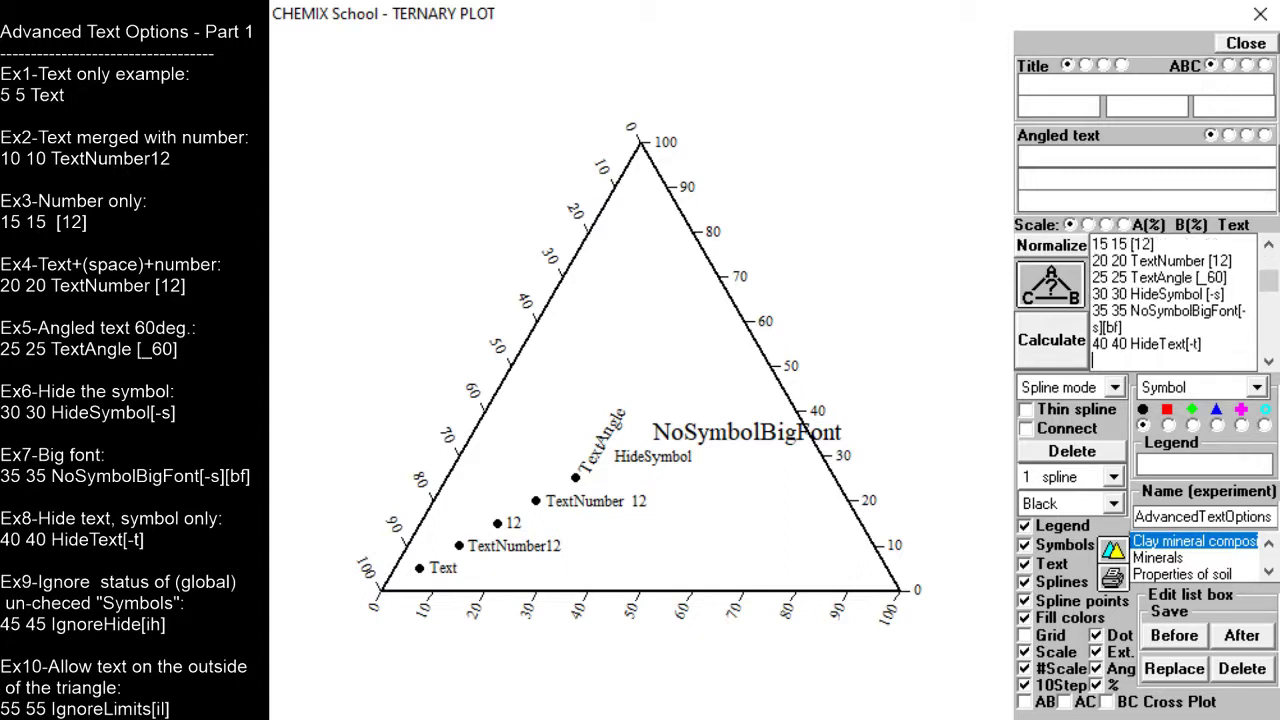
{"action": "left_click", "coordinate": [1062, 345]}
{"action": "type", "text": "45 45 IgnoreHide["}
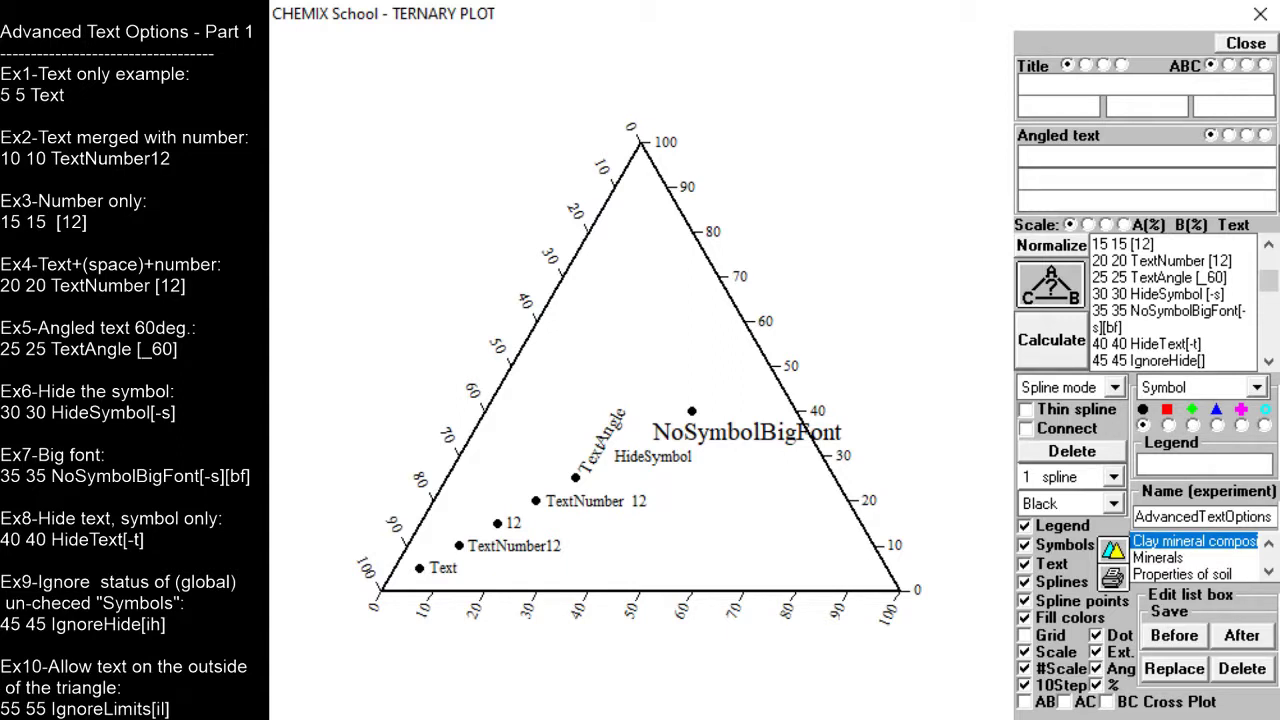
Complete and plot '45 45 IgnoreHide[ih]', then toggle Symbols off and back on
{"action": "type", "text": "ih"}
{"action": "key", "text": "Return"}
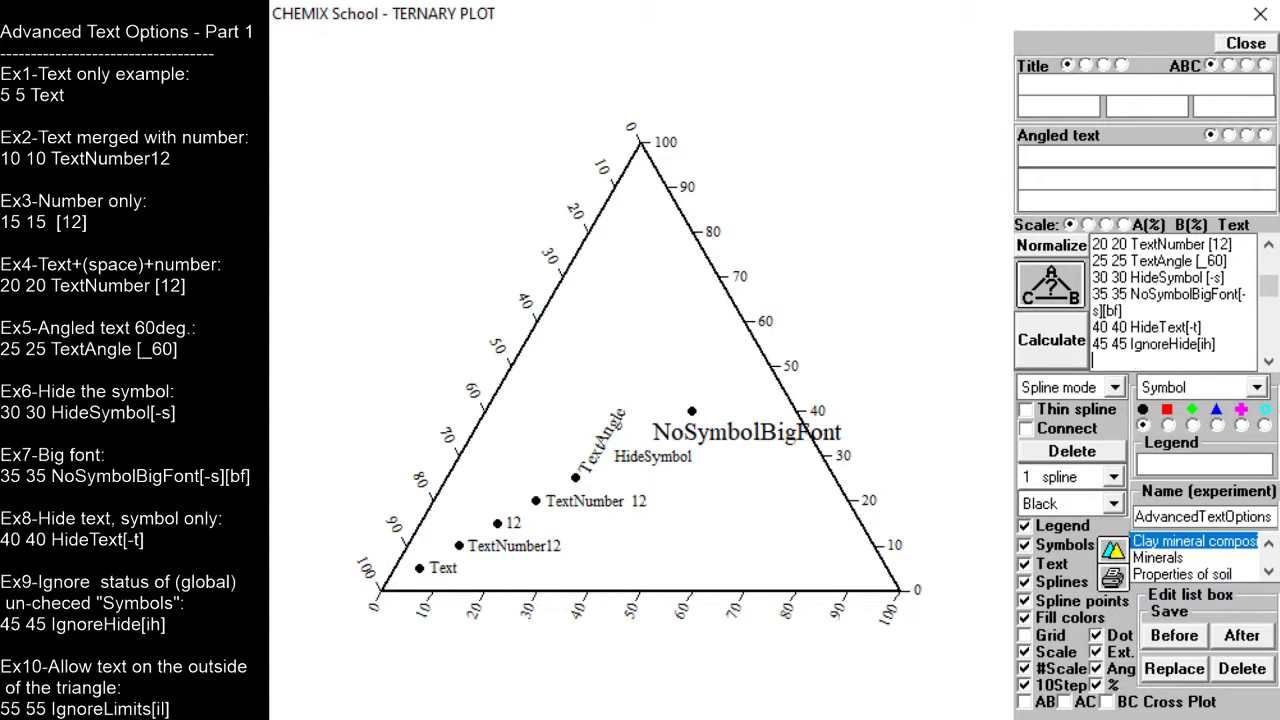
{"action": "left_click", "coordinate": [1082, 358]}
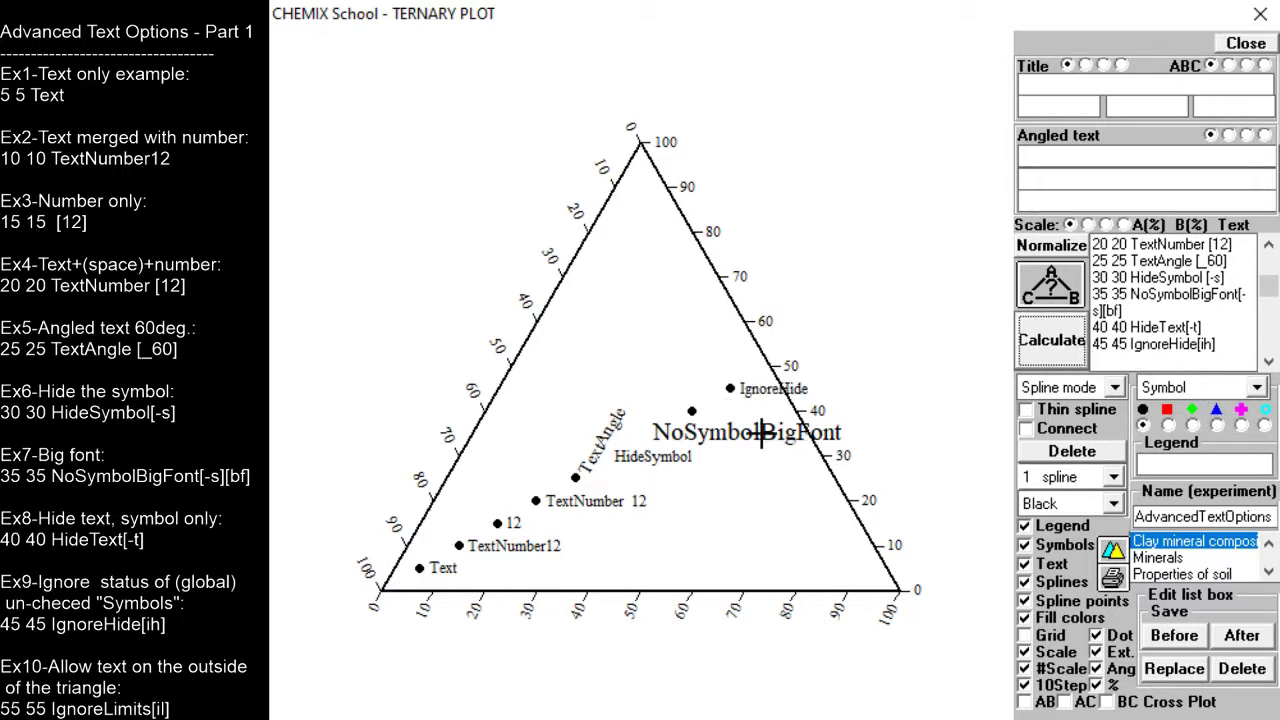
{"action": "left_click", "coordinate": [1024, 545]}
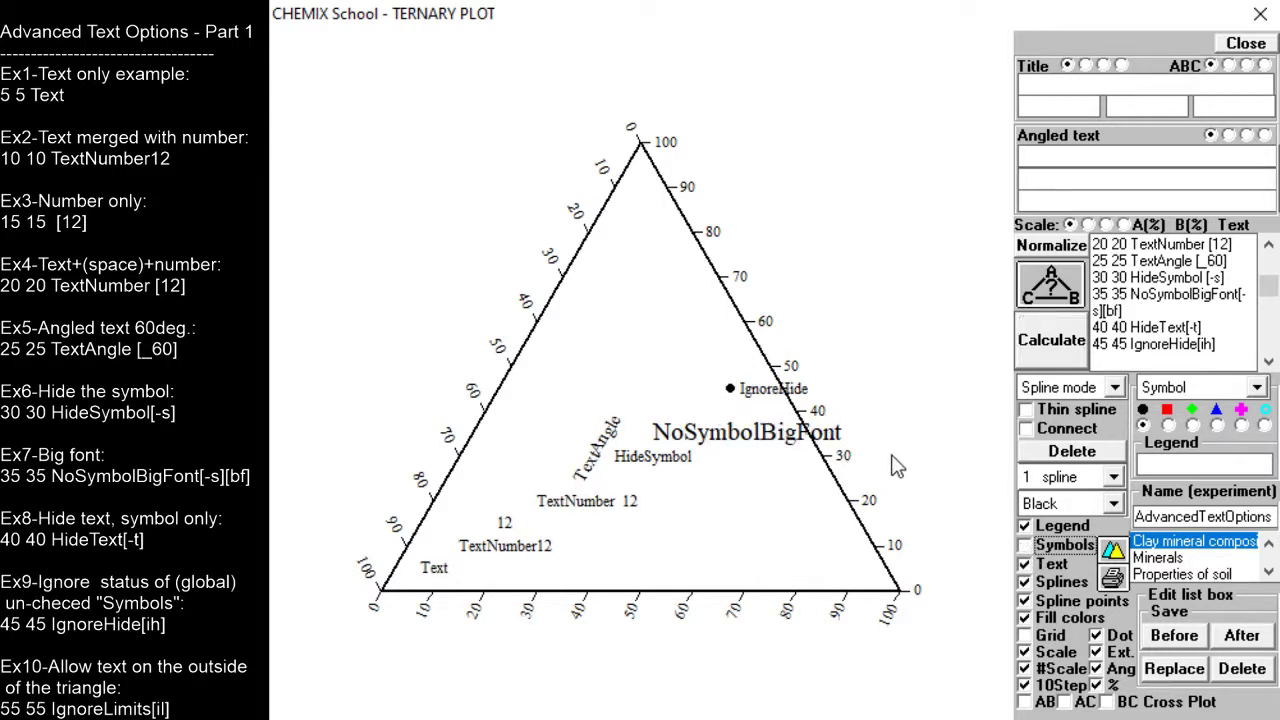
{"action": "left_click", "coordinate": [1024, 545]}
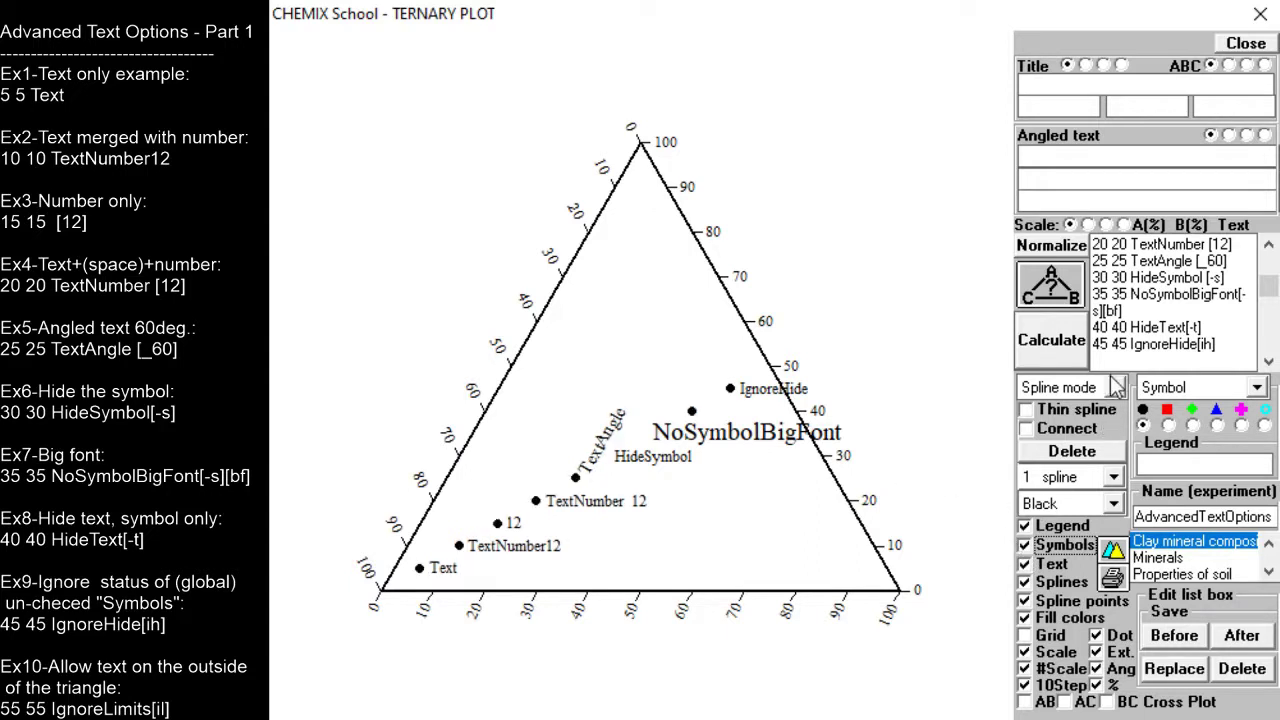
Add '55 55 IgnoreLimits[il]' and plot it beyond the triangle's right edge
{"action": "type", "text": "55 55"}
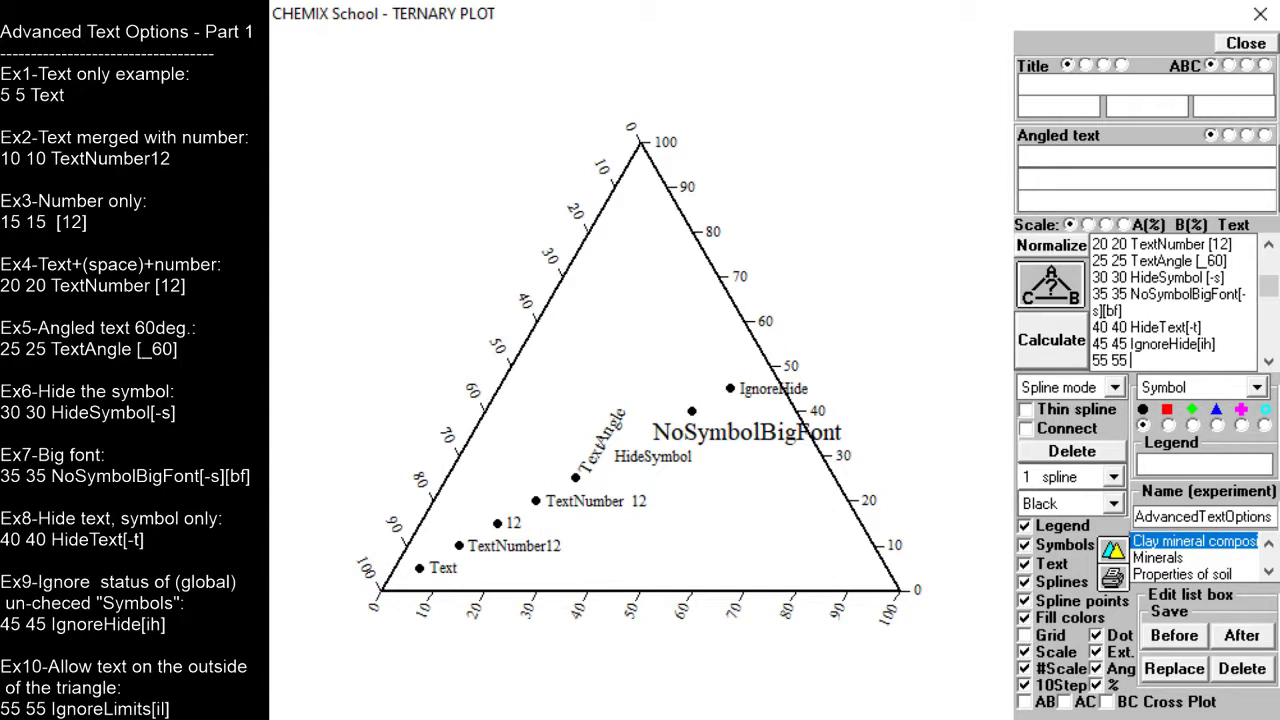
{"action": "type", "text": " IgnoreLimi"}
{"action": "type", "text": "ts[il]"}
{"action": "key", "text": "Return"}
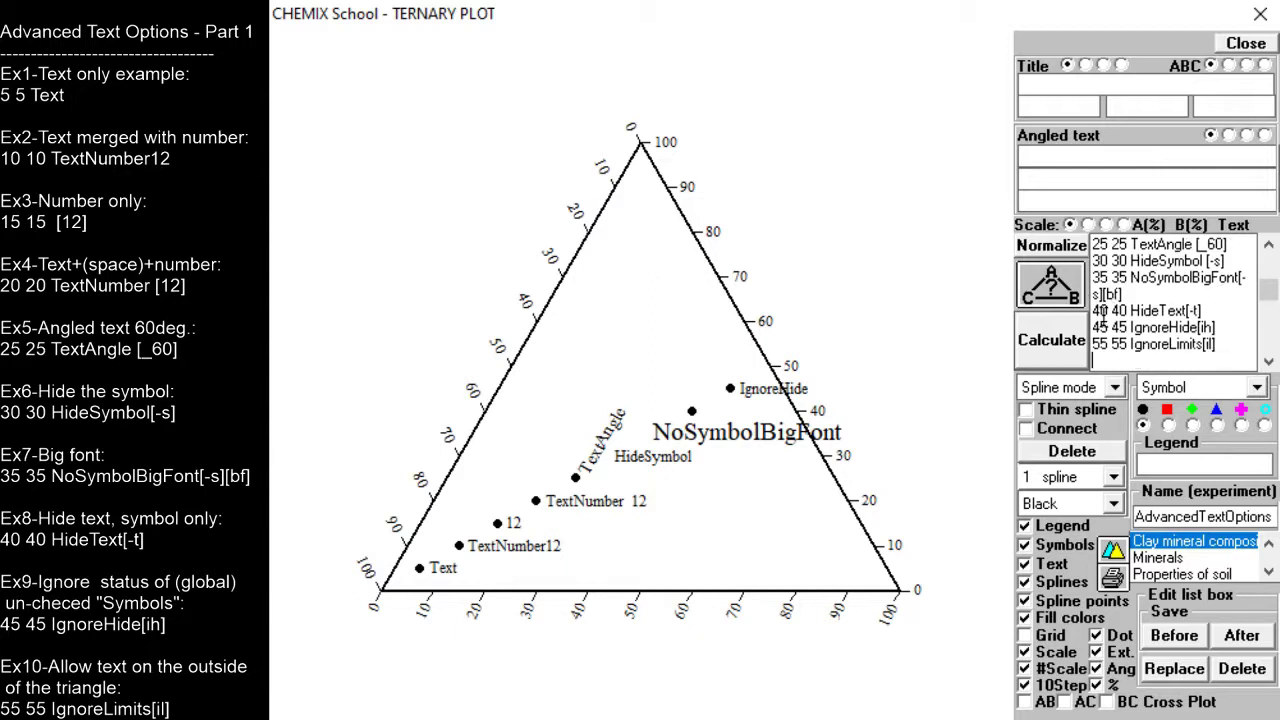
{"action": "left_click", "coordinate": [1078, 340]}
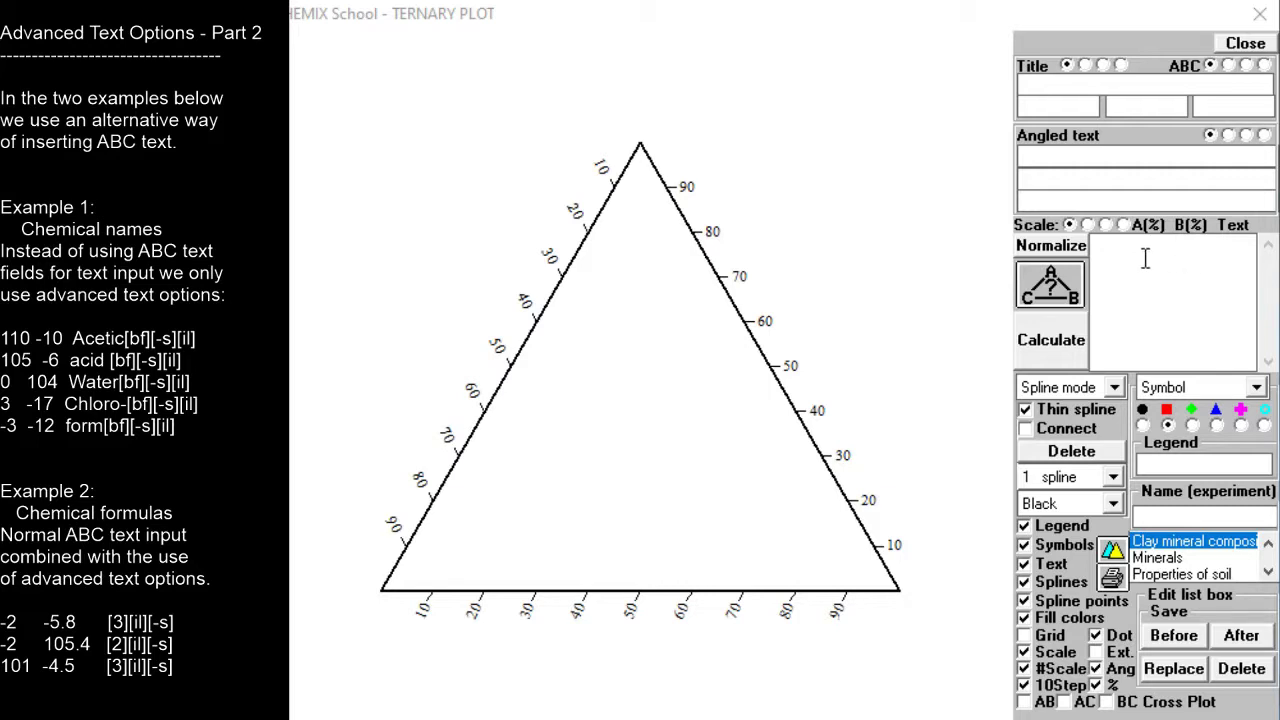
Paste the five advanced-text label lines into the Text box and calculate to label corners Acetic acid, Water, Chloroform
{"action": "left_click", "coordinate": [1112, 250]}
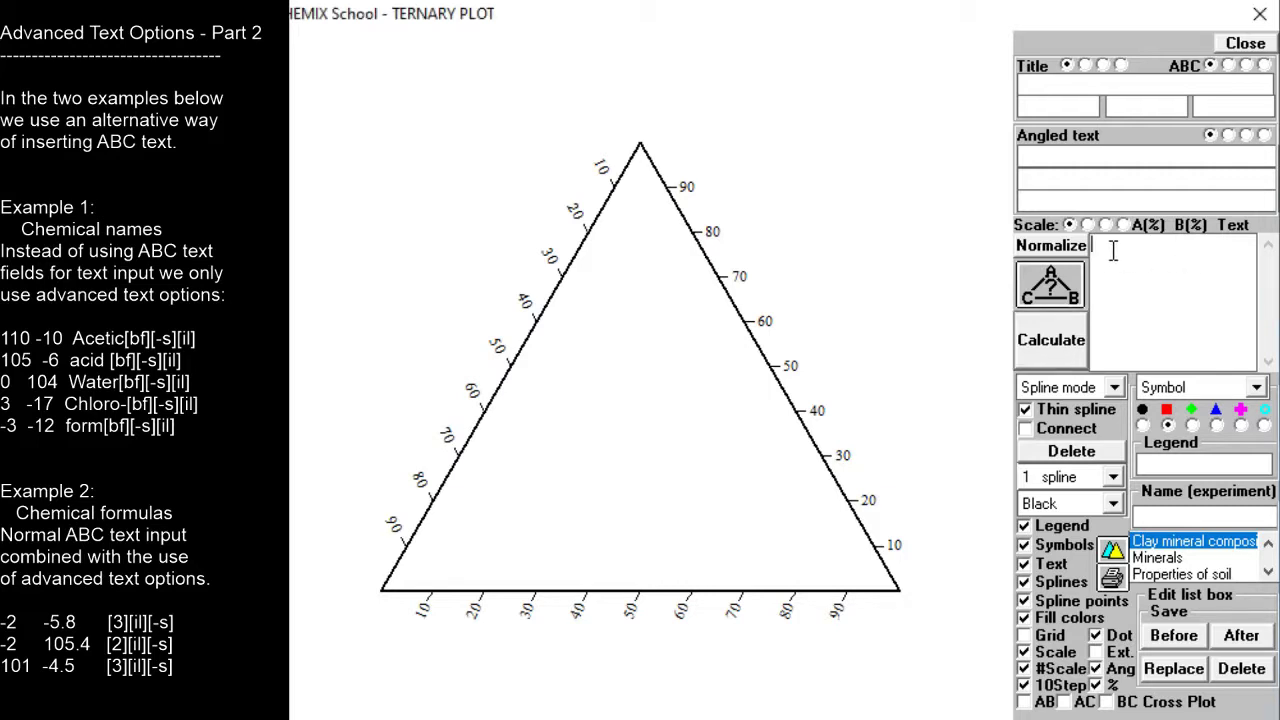
{"action": "type", "text": "110 -10  Acetic[bf][-s][il] 105  -6  acid [bf][-s][il] 0   104  Water[bf][-s][il] 3   -17  Chloro-[bf][-s][il] -3  -12  form[bf][-s][il]"}
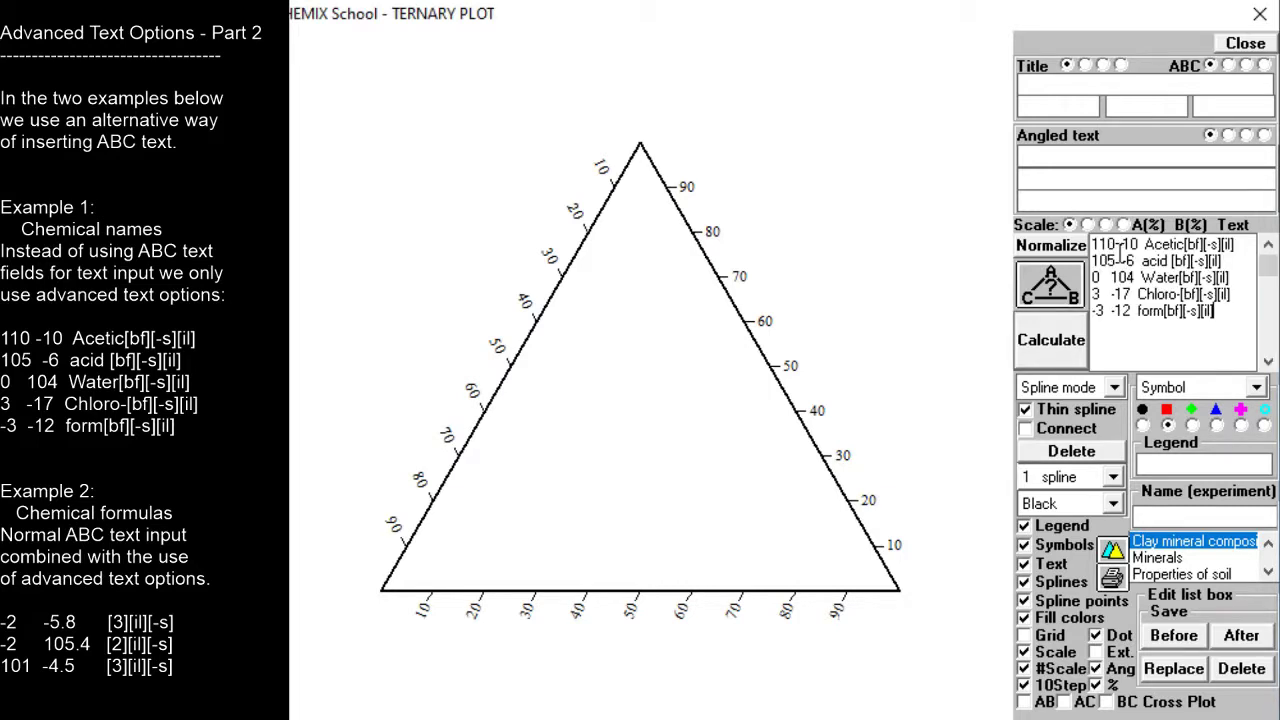
{"action": "left_click", "coordinate": [1052, 340]}
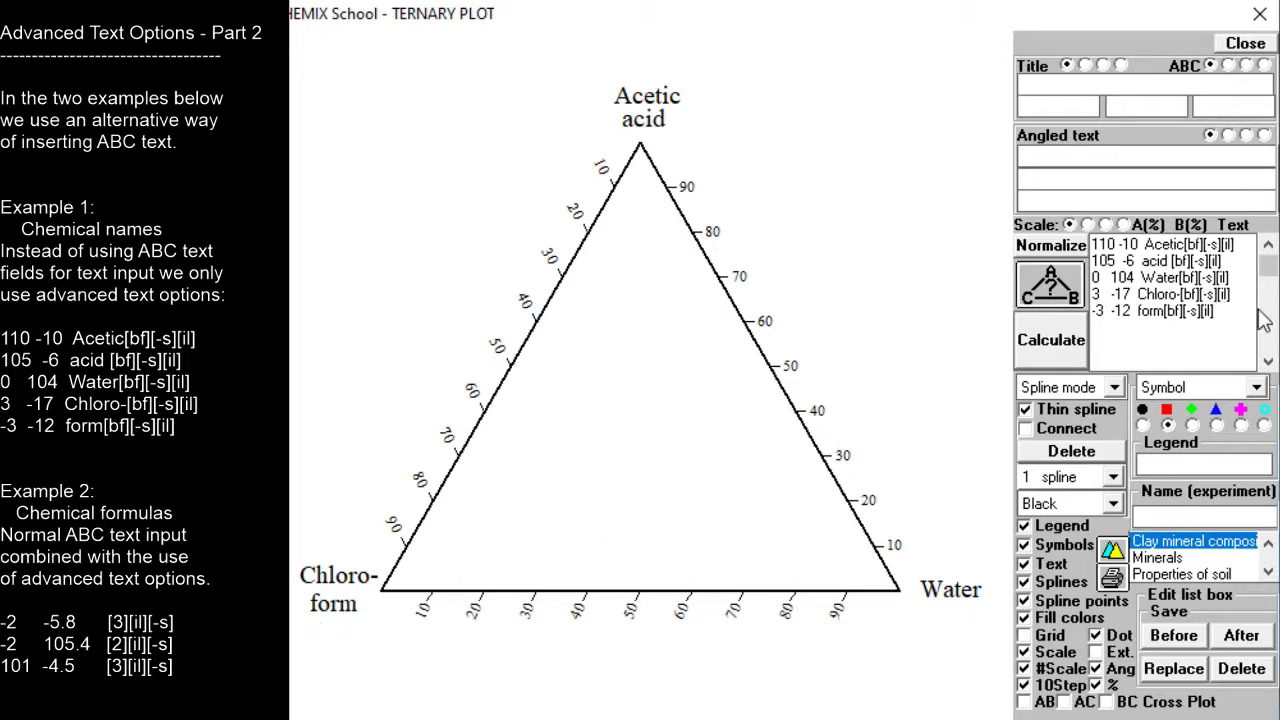
Erase all five chemical-name lines from the Text box with Backspace
{"action": "key", "text": "BackSpace"}
{"action": "key", "text": "BackSpace"}
{"action": "key", "text": "BackSpace"}
{"action": "key", "text": "BackSpace"}
{"action": "key", "text": "BackSpace"}
{"action": "key", "text": "BackSpace"}
{"action": "key", "text": "BackSpace"}
{"action": "key", "text": "BackSpace"}
{"action": "key", "text": "BackSpace"}
{"action": "key", "text": "BackSpace"}
{"action": "key", "text": "BackSpace"}
{"action": "key", "text": "BackSpace"}
{"action": "key", "text": "BackSpace"}
{"action": "key", "text": "BackSpace"}
{"action": "key", "text": "BackSpace"}
{"action": "key", "text": "BackSpace"}
{"action": "key", "text": "BackSpace"}
{"action": "key", "text": "BackSpace"}
{"action": "key", "text": "BackSpace"}
{"action": "key", "text": "BackSpace"}
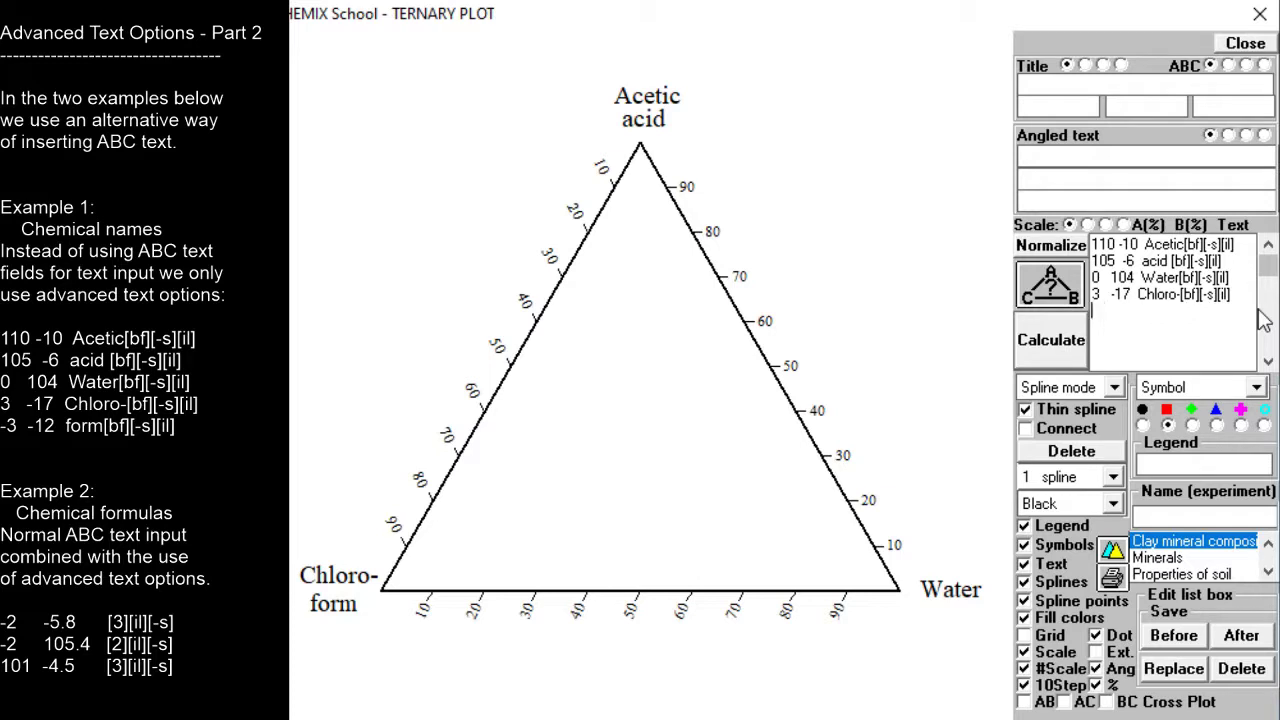
{"action": "key", "text": "BackSpace"}
{"action": "key", "text": "BackSpace"}
{"action": "key", "text": "BackSpace"}
{"action": "key", "text": "BackSpace"}
{"action": "key", "text": "BackSpace"}
{"action": "key", "text": "BackSpace"}
{"action": "key", "text": "BackSpace"}
{"action": "key", "text": "BackSpace"}
{"action": "key", "text": "BackSpace"}
{"action": "key", "text": "BackSpace"}
{"action": "key", "text": "BackSpace"}
{"action": "key", "text": "BackSpace"}
{"action": "key", "text": "BackSpace"}
{"action": "key", "text": "BackSpace"}
{"action": "key", "text": "BackSpace"}
{"action": "key", "text": "BackSpace"}
{"action": "key", "text": "BackSpace"}
{"action": "key", "text": "BackSpace"}
{"action": "key", "text": "BackSpace"}
{"action": "key", "text": "BackSpace"}
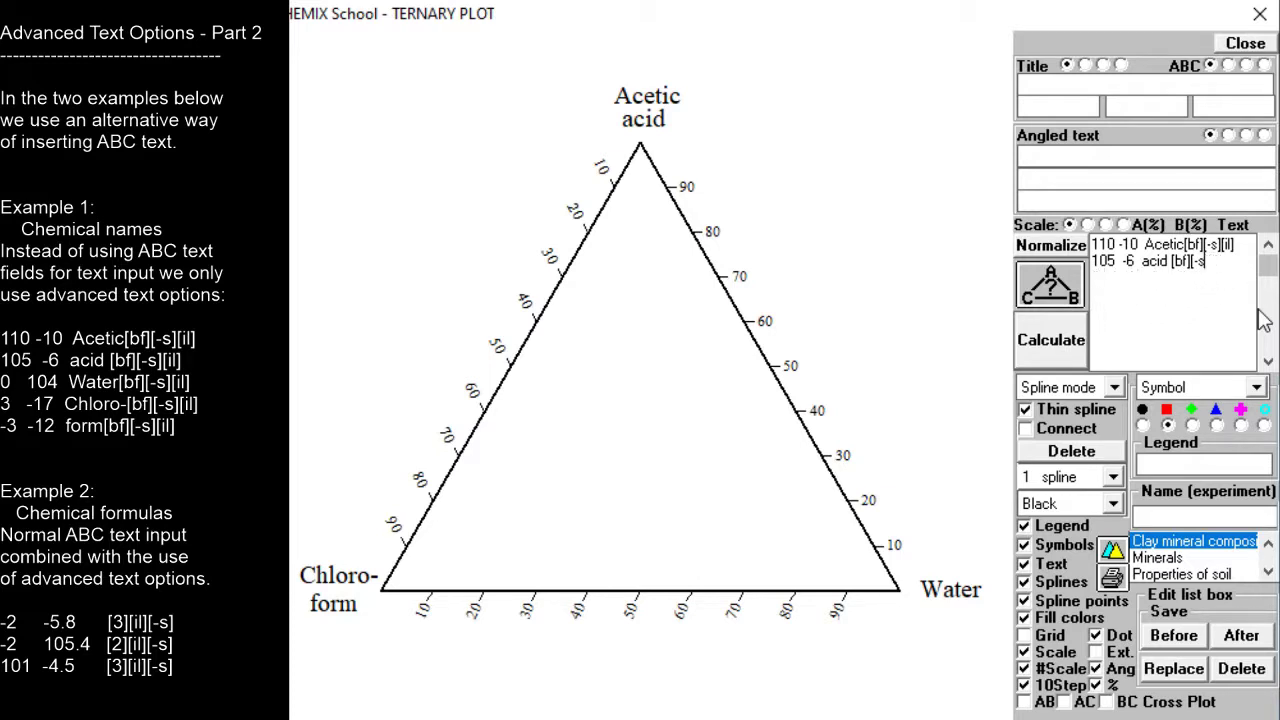
{"action": "key", "text": "BackSpace"}
{"action": "key", "text": "BackSpace"}
{"action": "key", "text": "BackSpace"}
{"action": "key", "text": "BackSpace"}
{"action": "key", "text": "BackSpace"}
{"action": "key", "text": "BackSpace"}
{"action": "key", "text": "BackSpace"}
{"action": "key", "text": "BackSpace"}
{"action": "key", "text": "BackSpace"}
{"action": "key", "text": "BackSpace"}
{"action": "key", "text": "BackSpace"}
{"action": "key", "text": "BackSpace"}
{"action": "key", "text": "BackSpace"}
{"action": "key", "text": "BackSpace"}
{"action": "key", "text": "BackSpace"}
{"action": "key", "text": "BackSpace"}
{"action": "key", "text": "BackSpace"}
{"action": "key", "text": "BackSpace"}
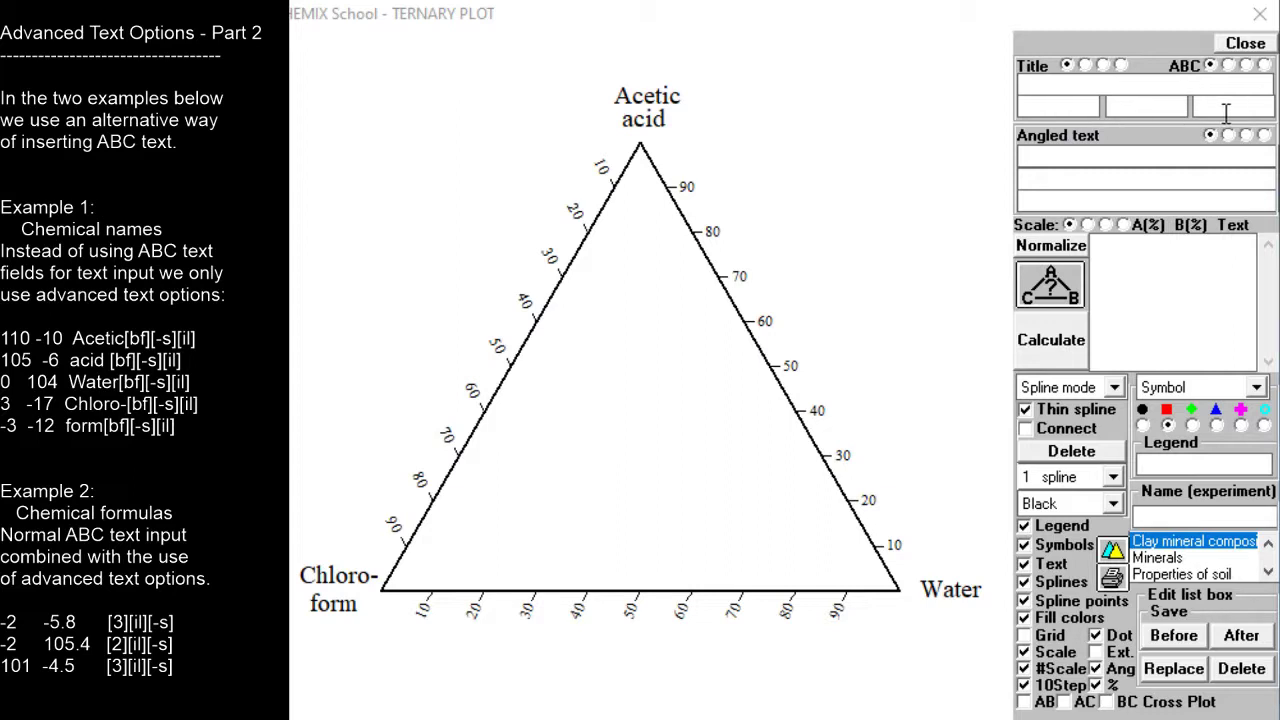
Enter the top corner label as 'CH COOH', leaving a space where the 3 goes
{"action": "left_click", "coordinate": [1029, 115]}
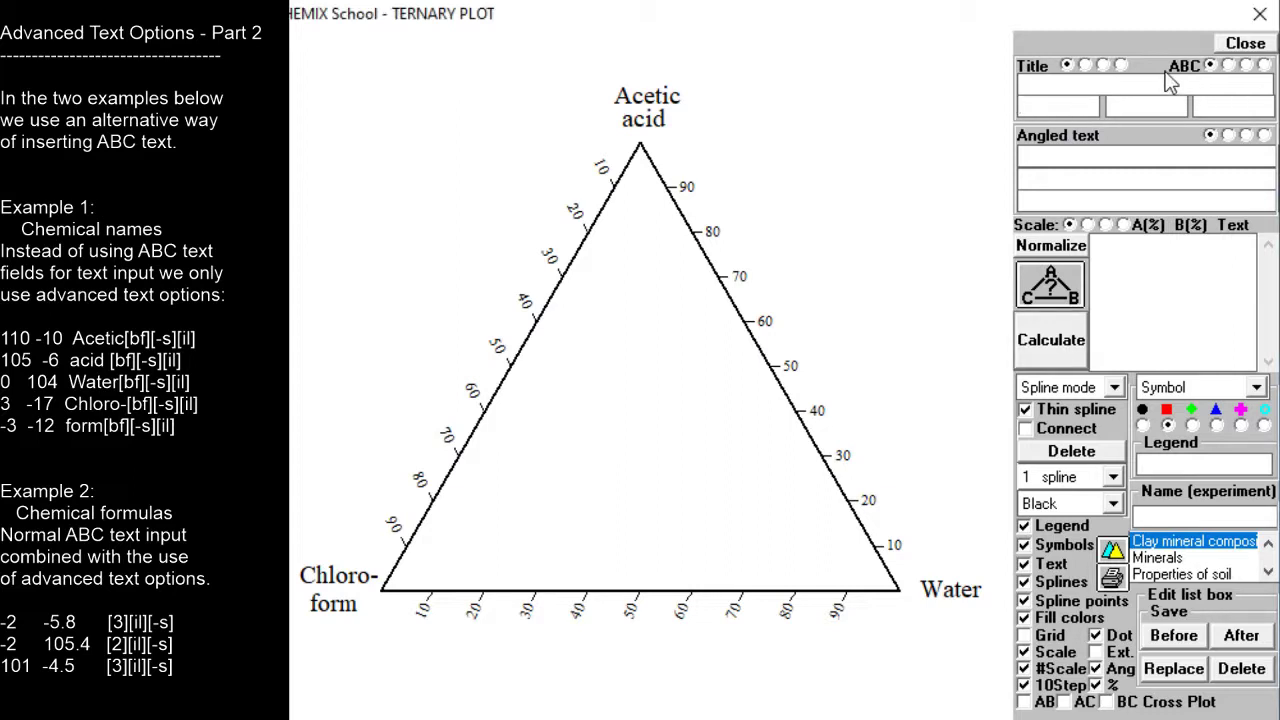
{"action": "type", "text": "CH3"}
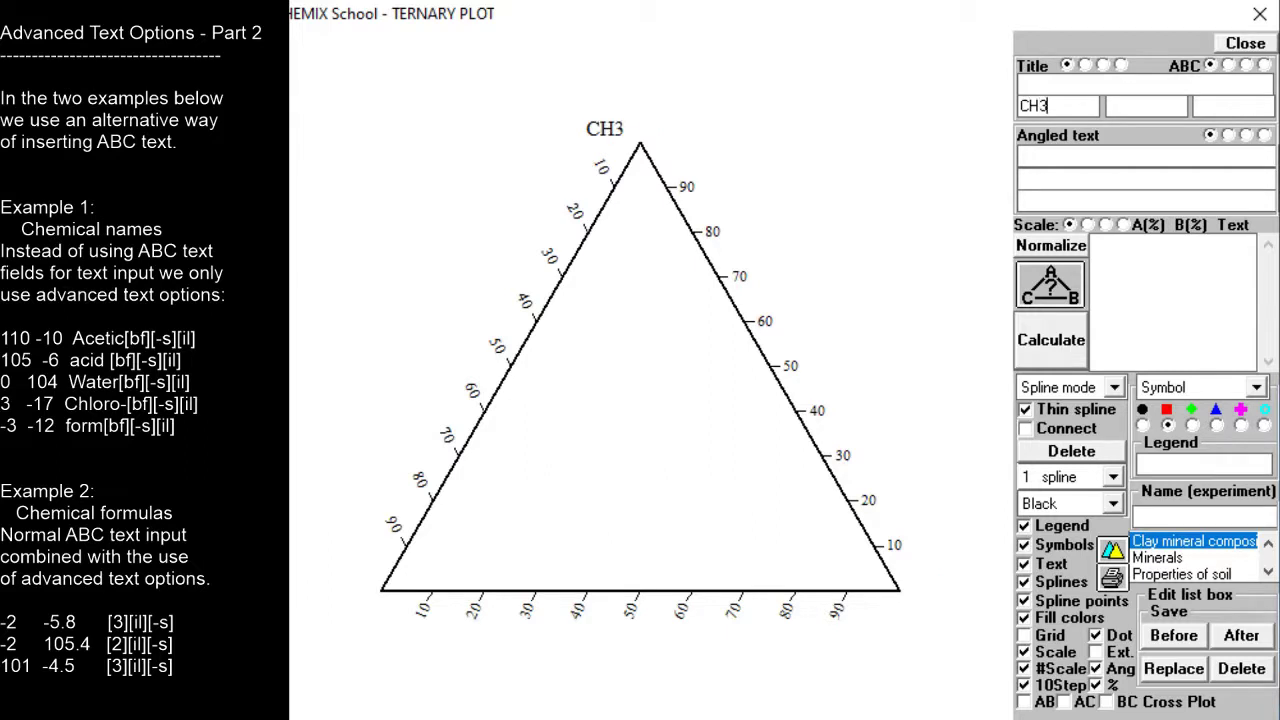
{"action": "type", "text": "COOH"}
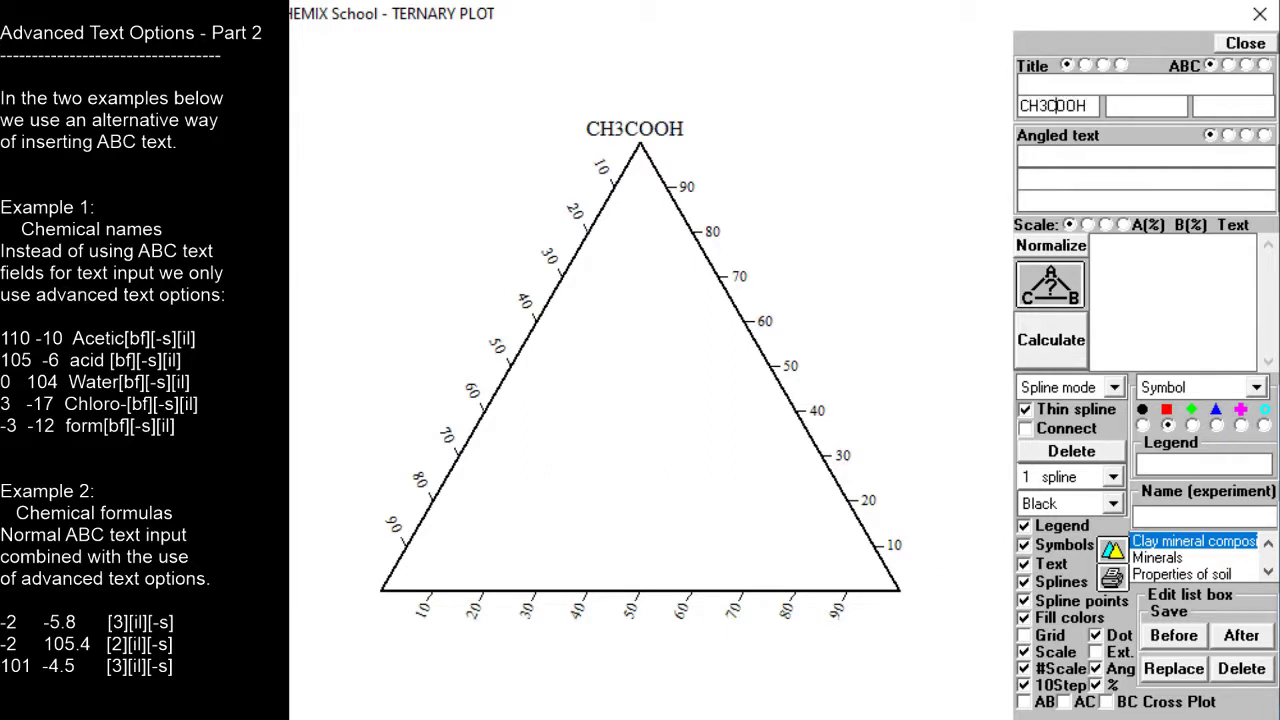
{"action": "key", "text": "BackSpace"}
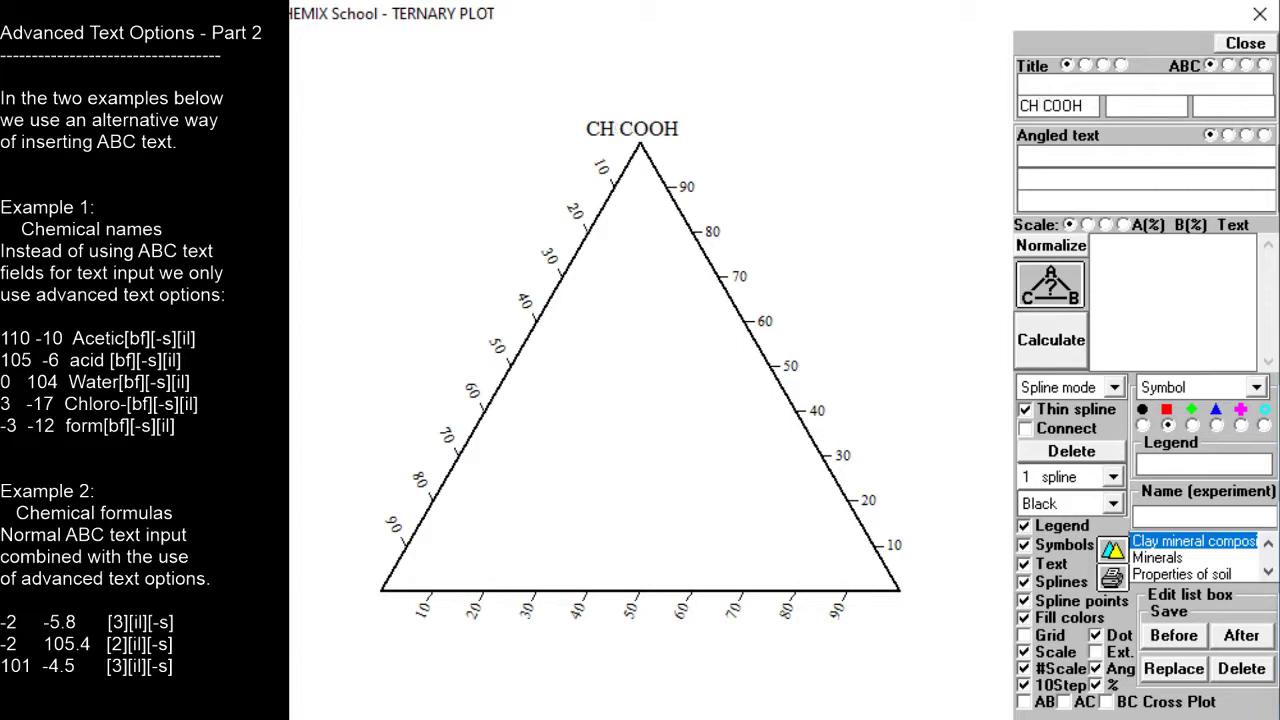
Enter the right corner label as 'H O', leaving a space where the 2 goes
{"action": "left_click", "coordinate": [1165, 108]}
{"action": "type", "text": "H2O"}
{"action": "left_click", "coordinate": [1130, 108]}
{"action": "key", "text": "BackSpace"}
Enter the bottom-left corner label as 'CH Cl', leaving a space where the 3 goes
{"action": "left_click", "coordinate": [1219, 105]}
{"action": "type", "text": "CH"}
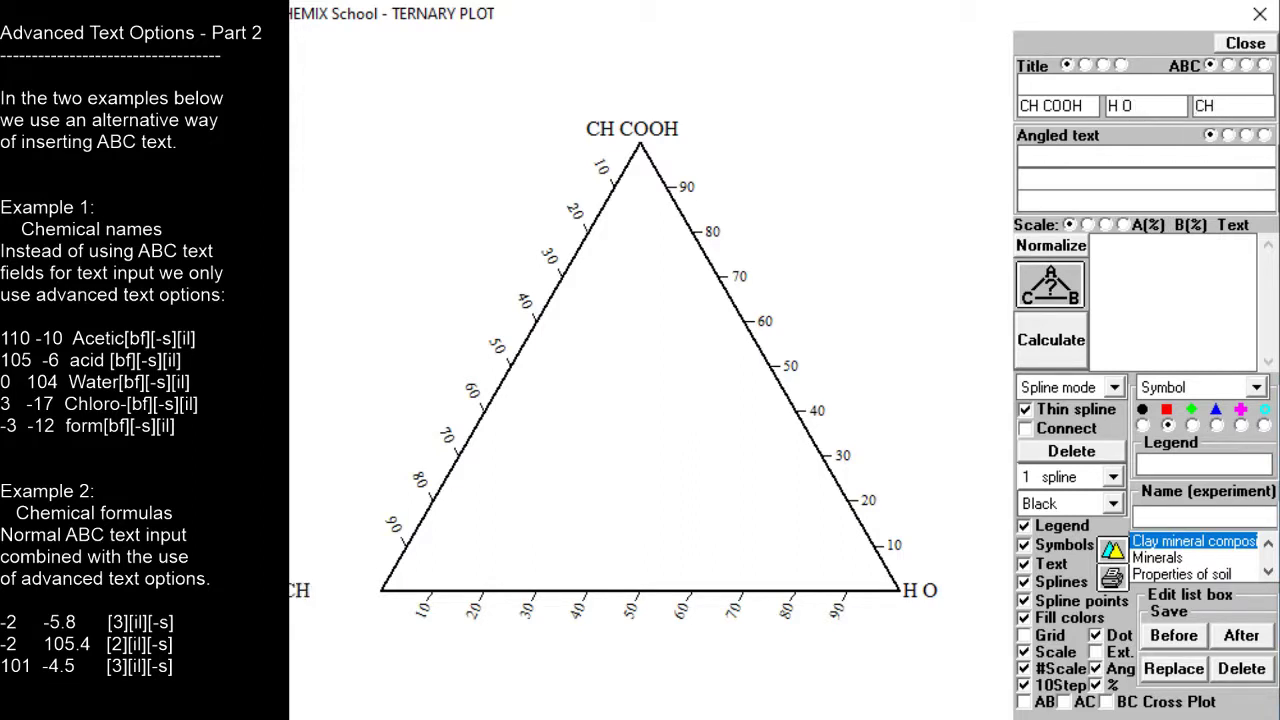
{"action": "type", "text": "3Cl"}
{"action": "left_click", "coordinate": [1219, 105]}
{"action": "key", "text": "BackSpace"}
Paste the three subscript-position lines into the Text box and calculate to draw subscripts 3, 3 and 2
{"action": "left_click", "coordinate": [1114, 252]}
{"action": "type", "text": "-2\t-5.8\t[3][il][-s] -2\t105.4\t[2][il][-s] 101\t-4.5\t[3][il][-s]"}
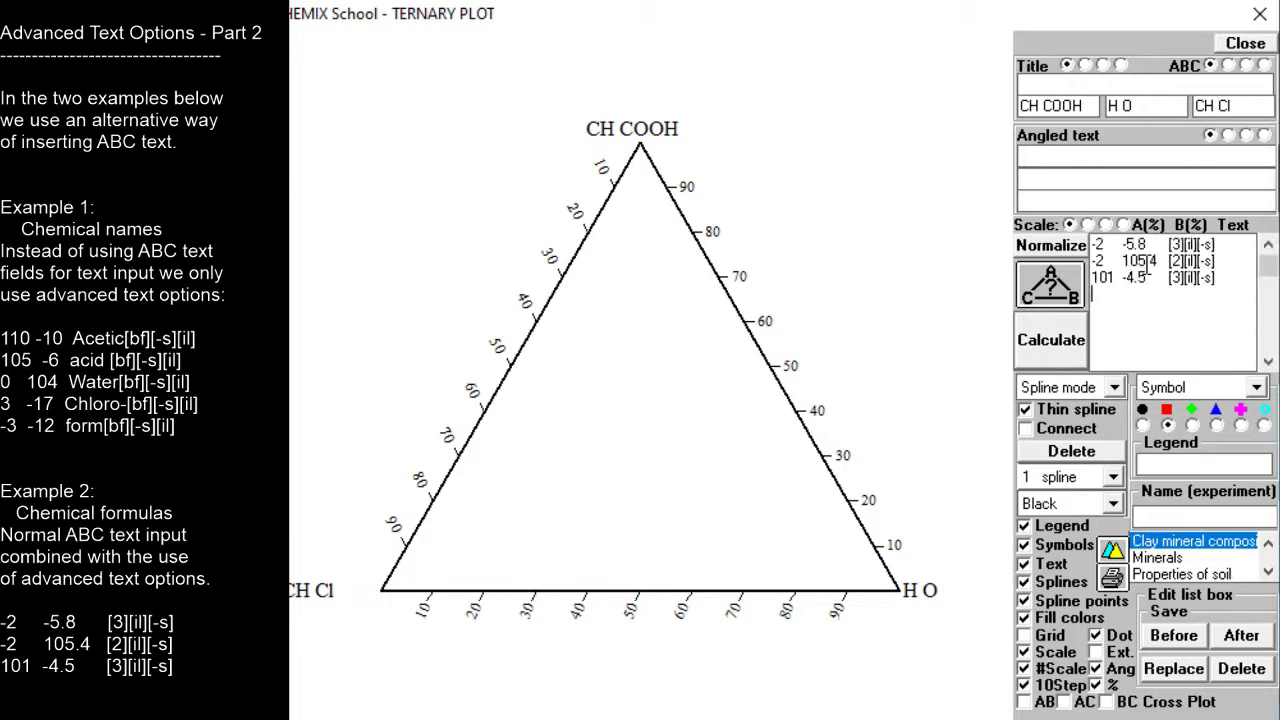
{"action": "left_click", "coordinate": [1058, 344]}
Adjust the leading spacing of the CH COOH and H O labels so subscripts 3 and 2 align
{"action": "left_click_drag", "start_coordinate": [1031, 101], "coordinate": [1025, 97]}
{"action": "left_click", "coordinate": [1025, 97]}
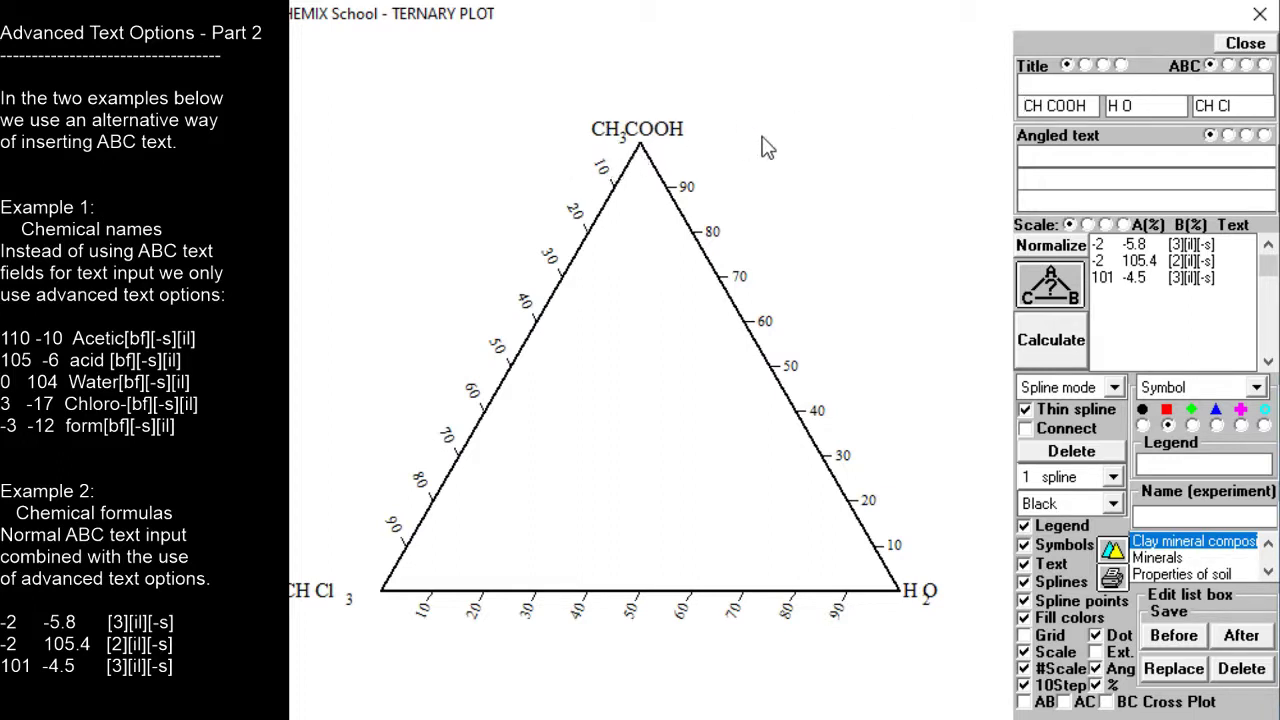
{"action": "left_click", "coordinate": [1108, 107]}
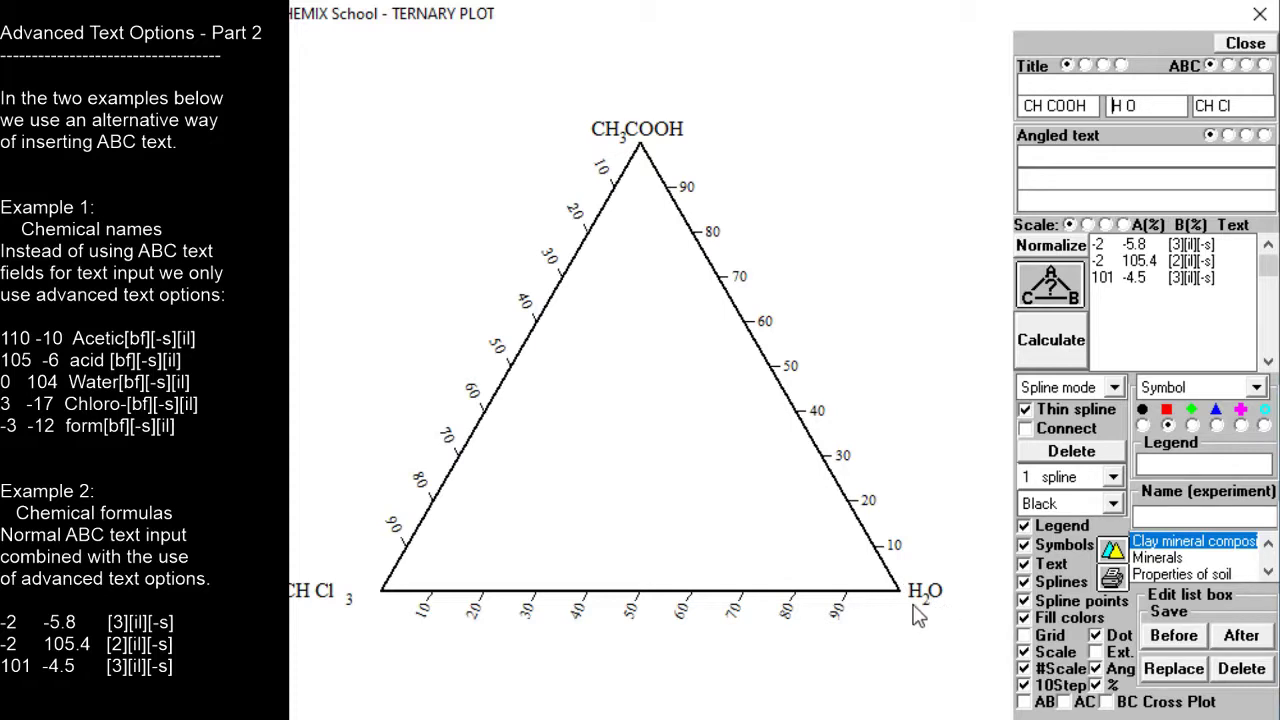
{"action": "left_click", "coordinate": [1197, 106]}
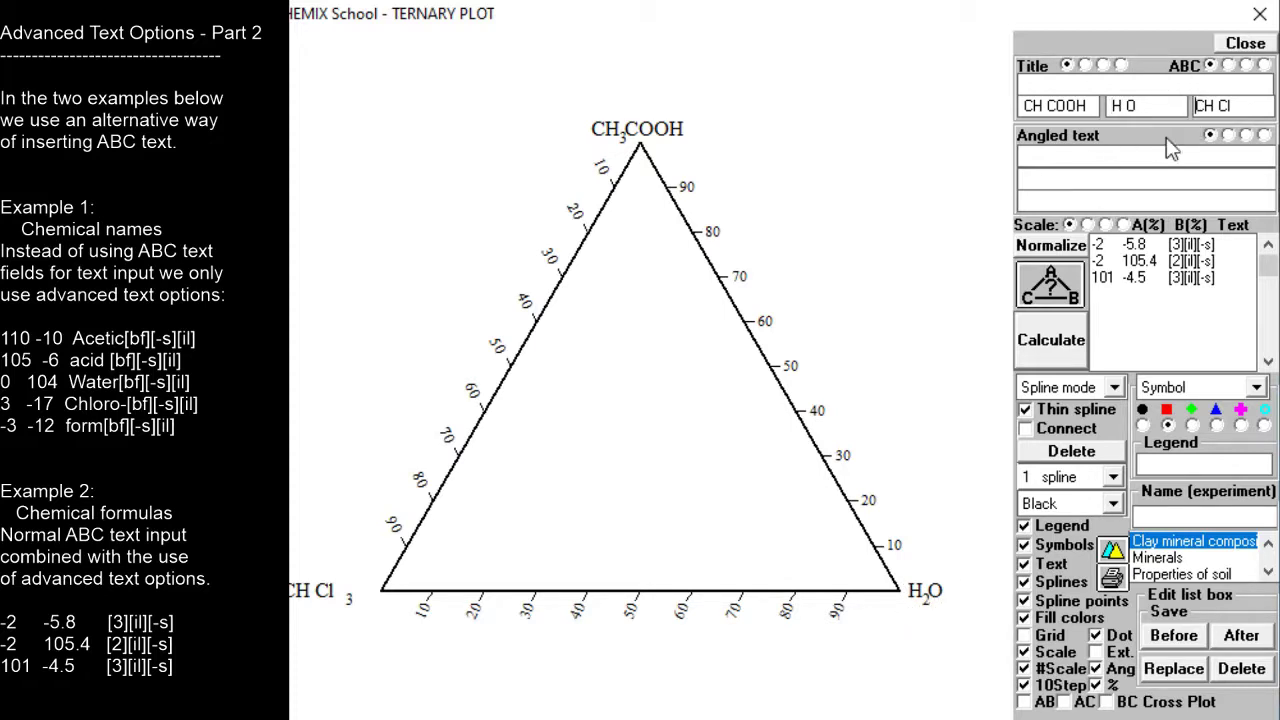